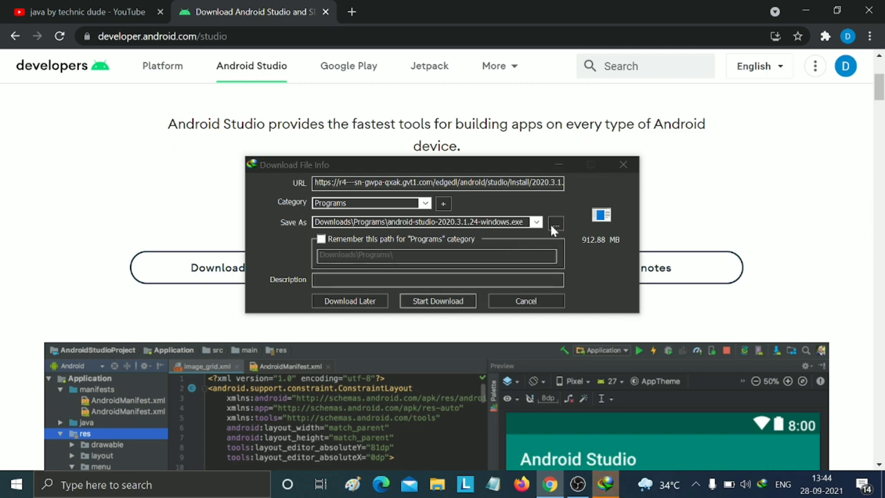
click(555, 223)
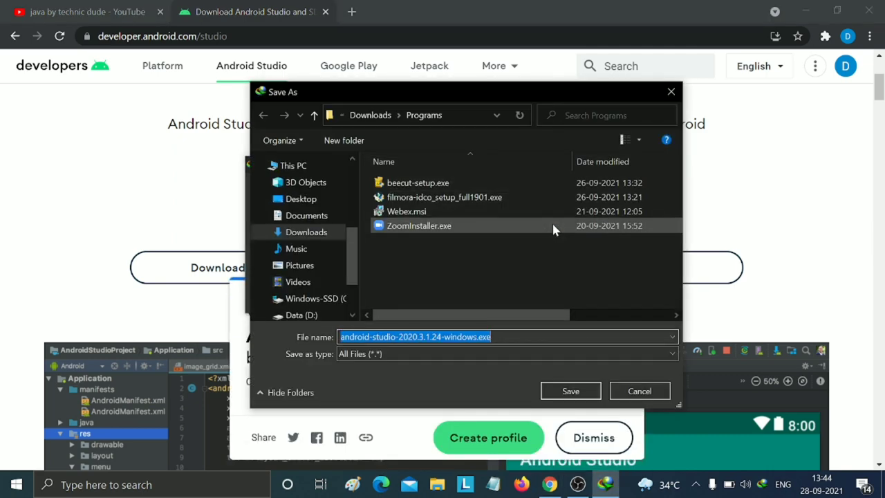
scroll(338, 260, down, 2)
click(295, 276)
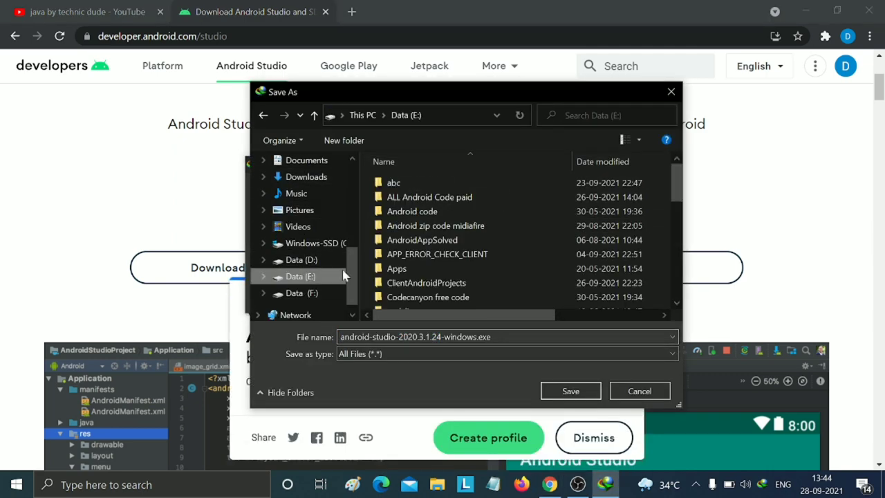
scroll(492, 243, down, 2)
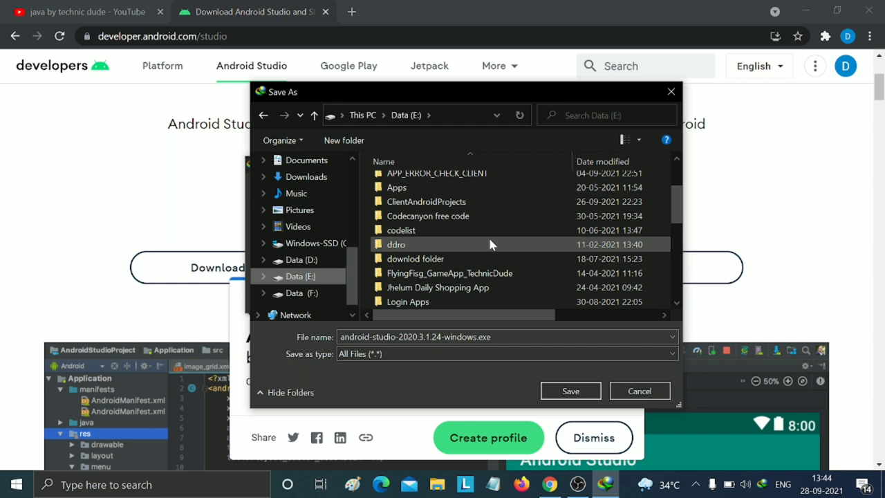
click(302, 259)
scroll(503, 234, down, 4)
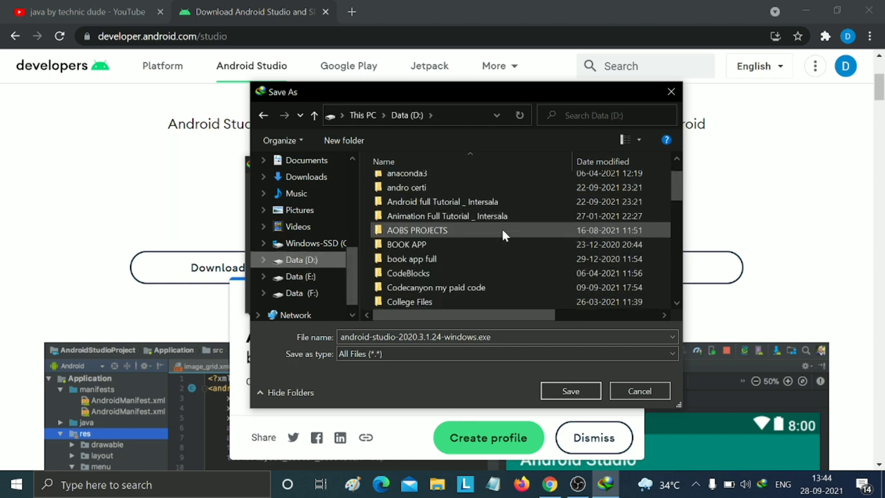
scroll(502, 234, down, 4)
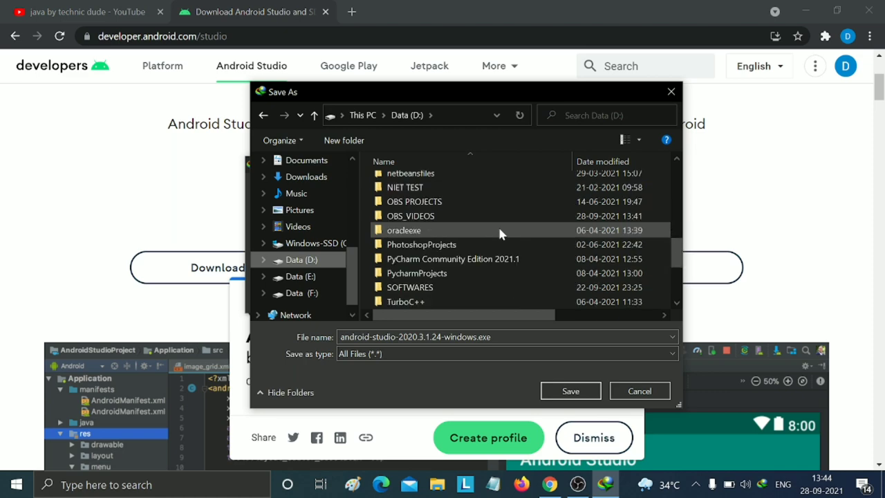
double_click(441, 287)
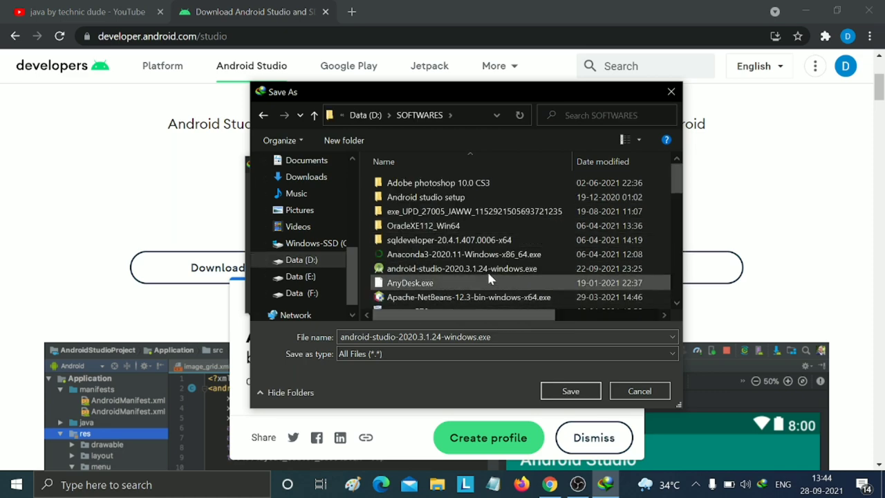
scroll(487, 273, down, 10)
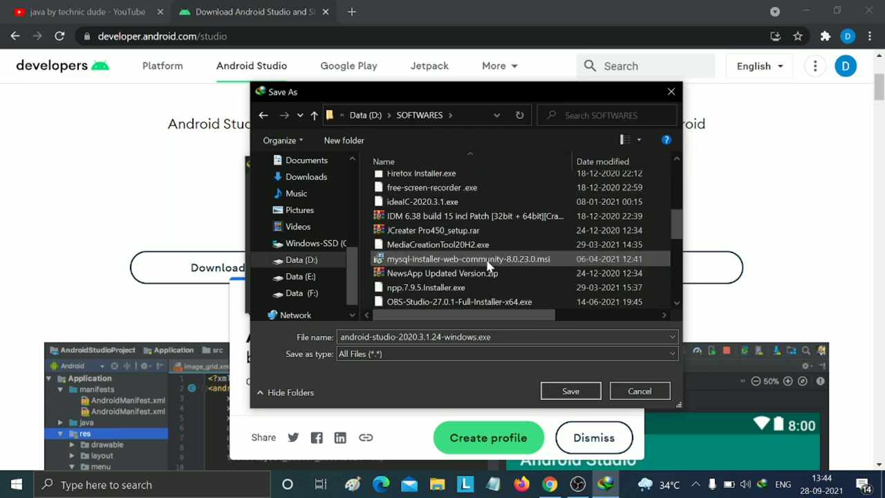
click(567, 390)
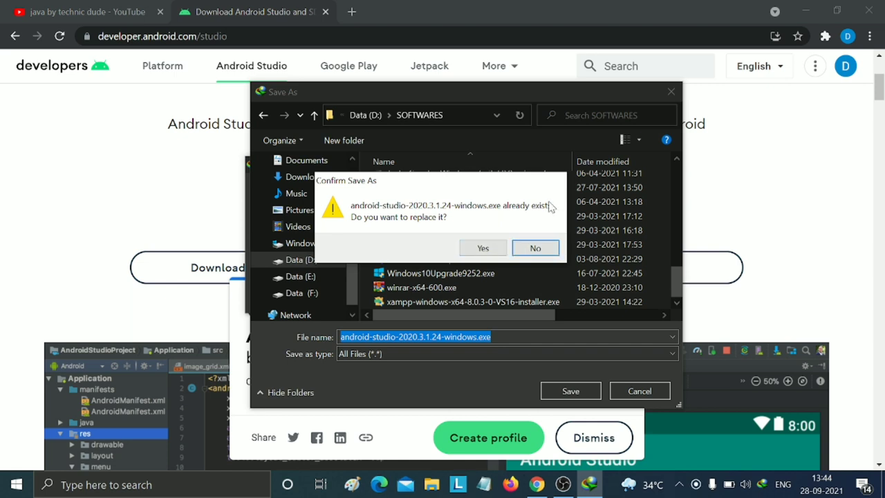
click(536, 248)
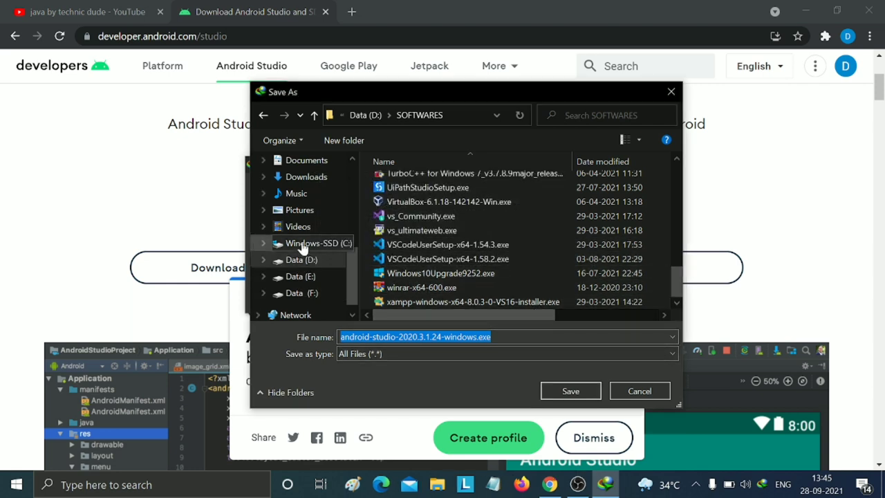
click(670, 92)
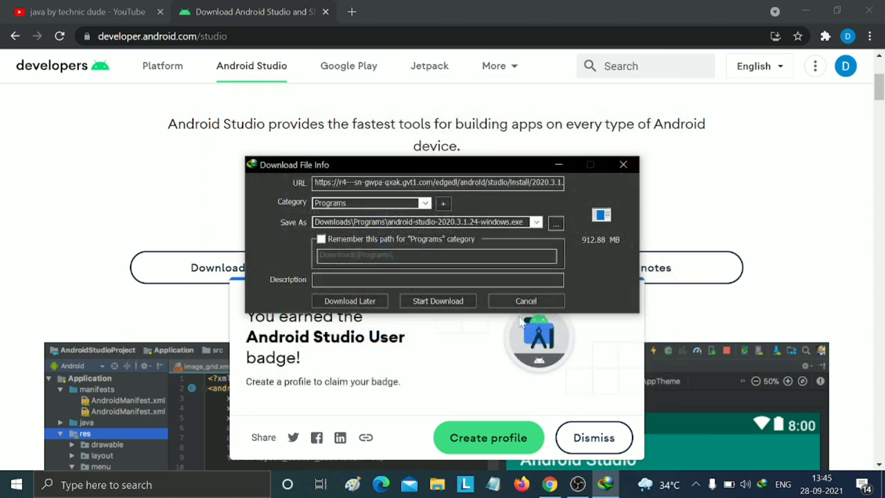
Start downloading android-studio-2020.3.1.24-windows.exe, pause the download and close its progress window
click(428, 302)
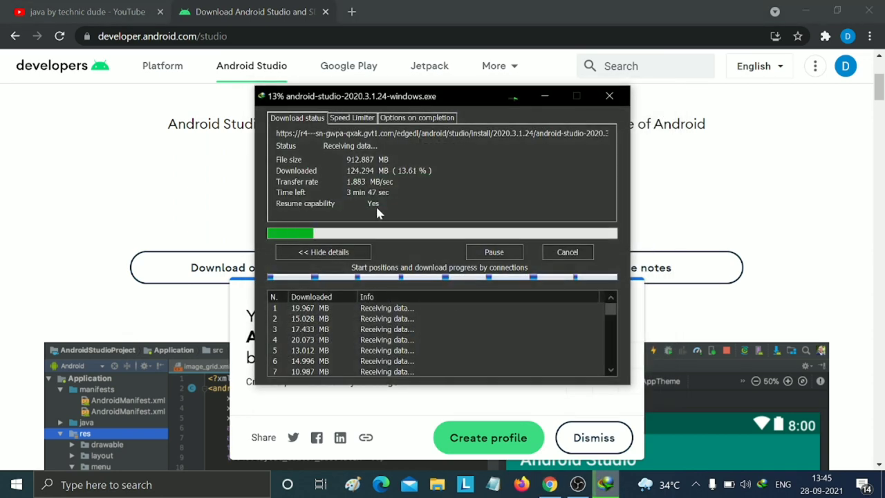
click(494, 253)
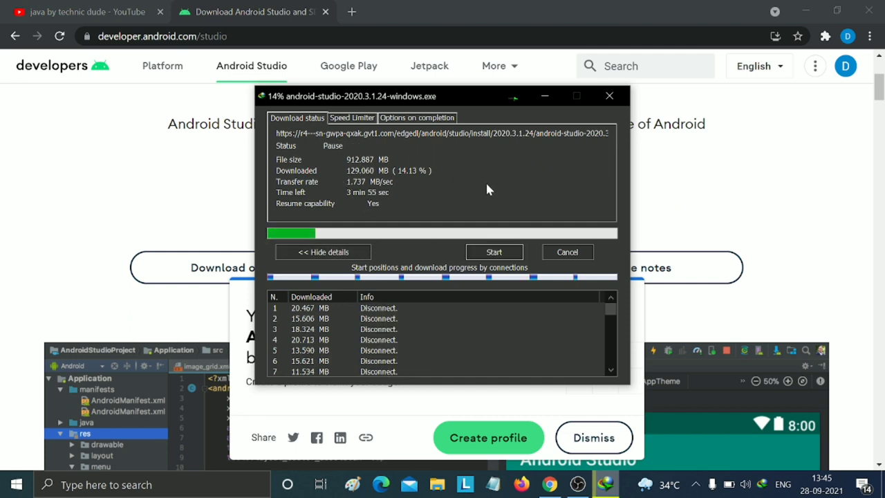
click(610, 96)
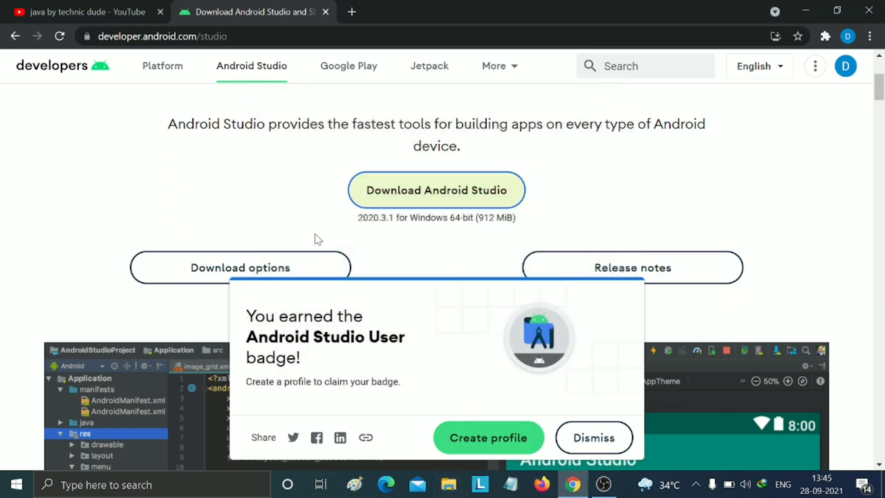
scroll(447, 244, down, 3)
scroll(476, 252, up, 3)
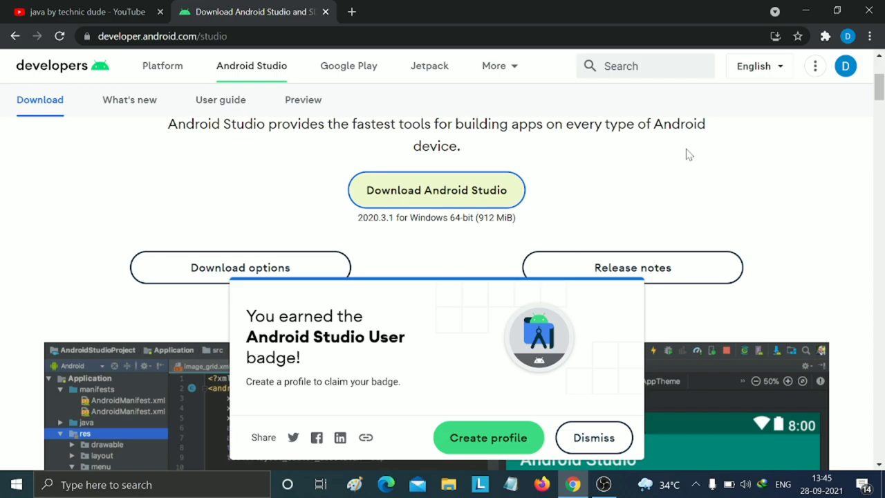
Minimize the browser and open the SOFTWARES folder on the Data (D:) drive in File Explorer
click(807, 11)
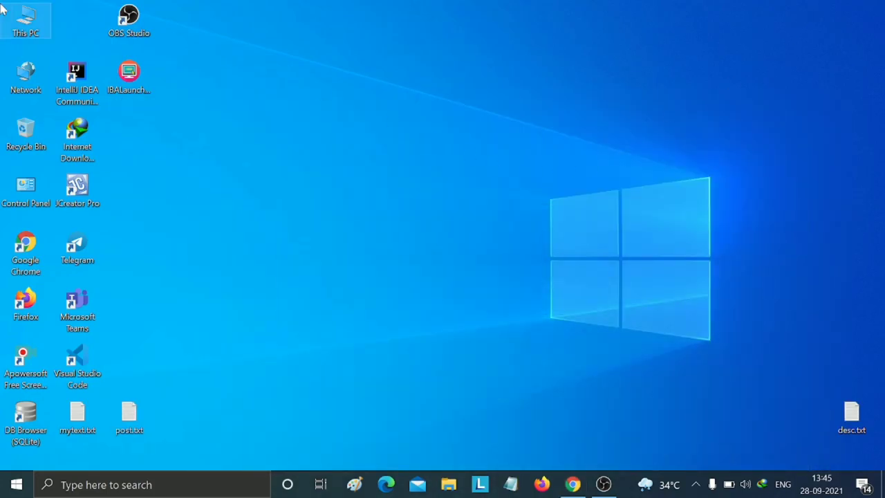
double_click(26, 15)
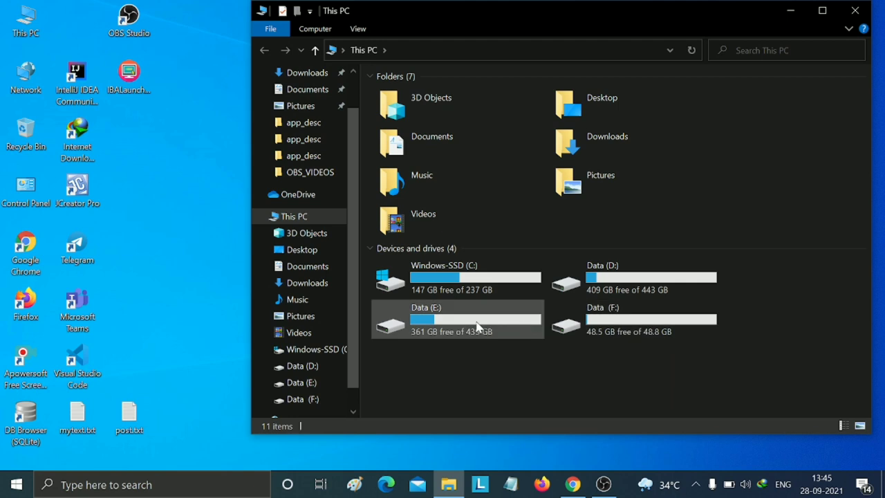
double_click(592, 271)
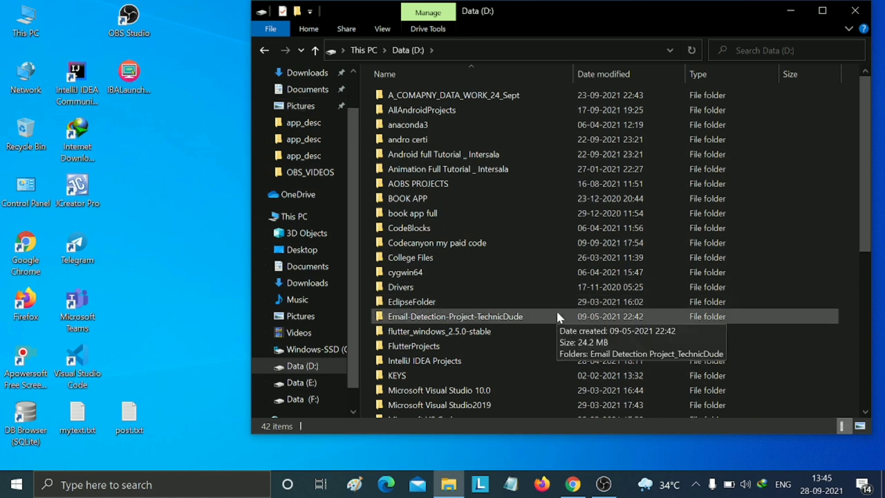
scroll(556, 309, down, 2)
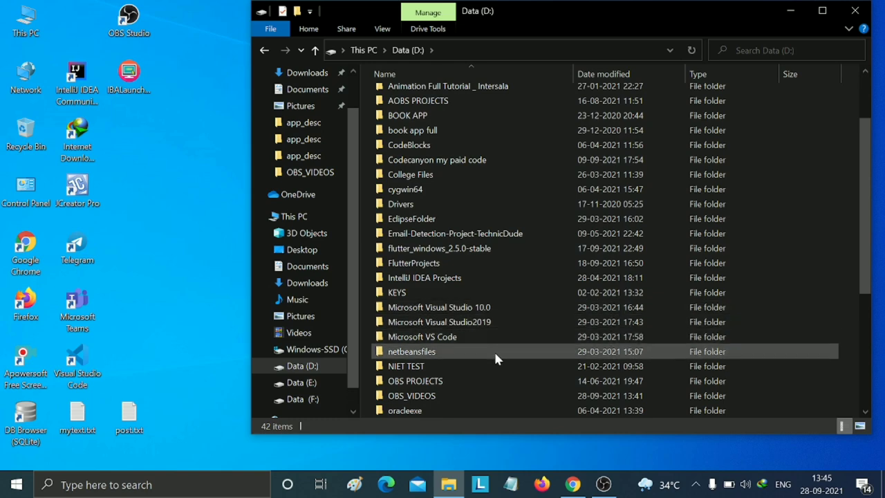
scroll(488, 332, down, 4)
double_click(441, 293)
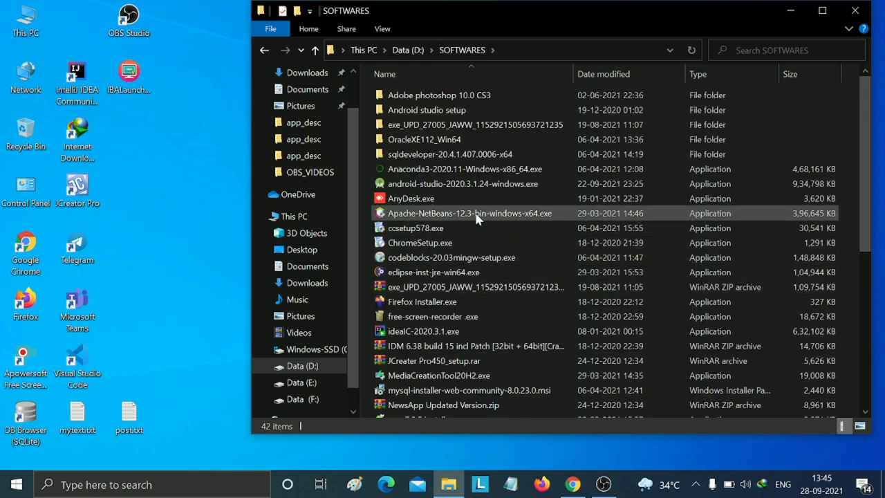
Launch the android-studio-2020.3.1.24-windows.exe installer from the SOFTWARES folder and minimize the folder window
click(377, 183)
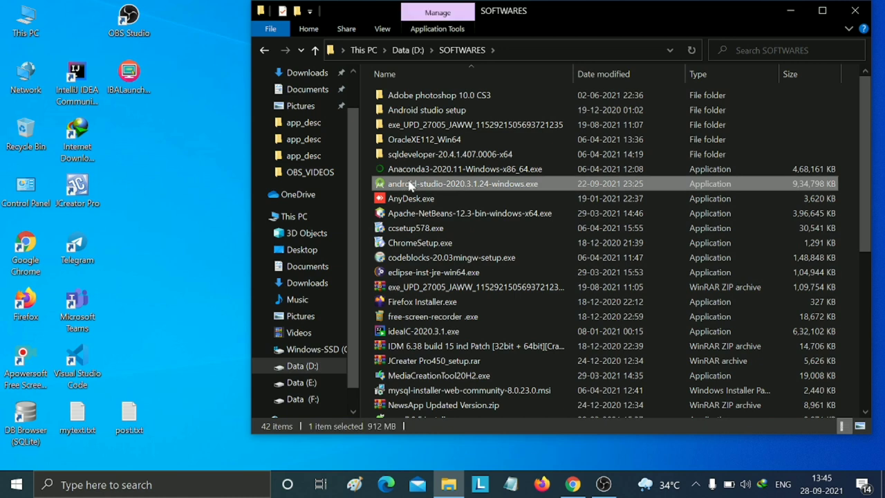
double_click(493, 184)
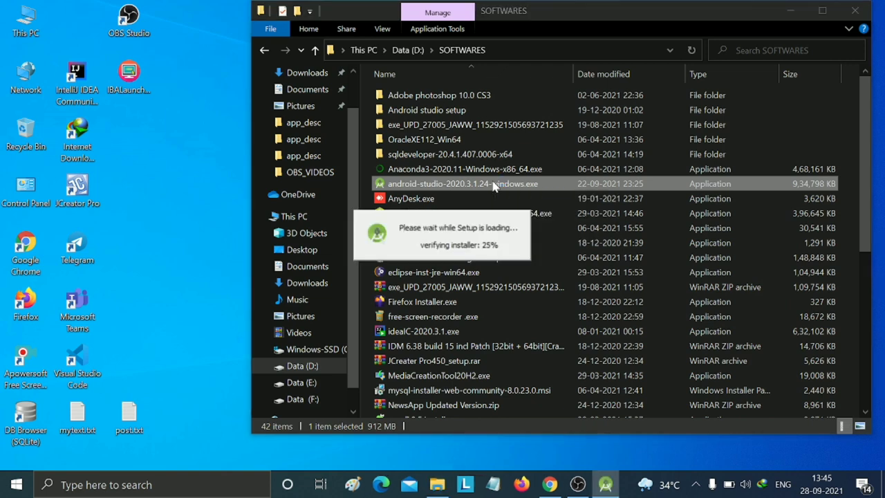
click(791, 10)
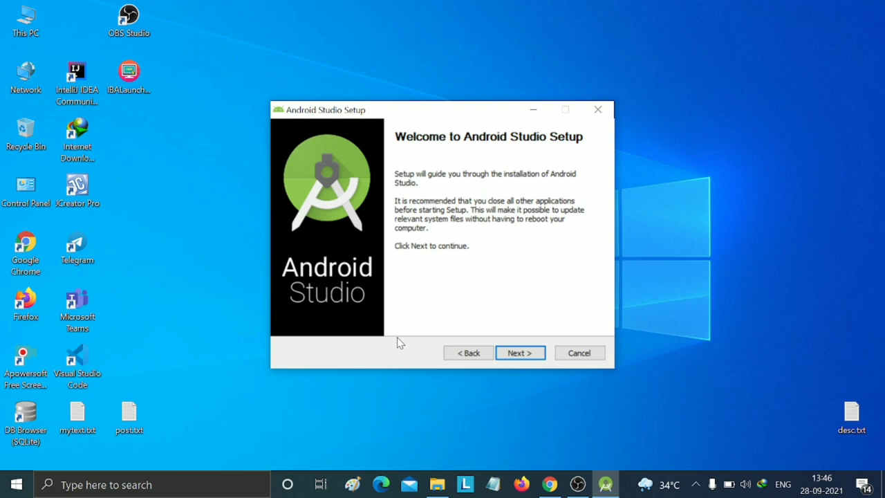
Continue the setup with the Android Studio and Android Virtual Device components, and browse to Data (D:) for the installation location
click(518, 354)
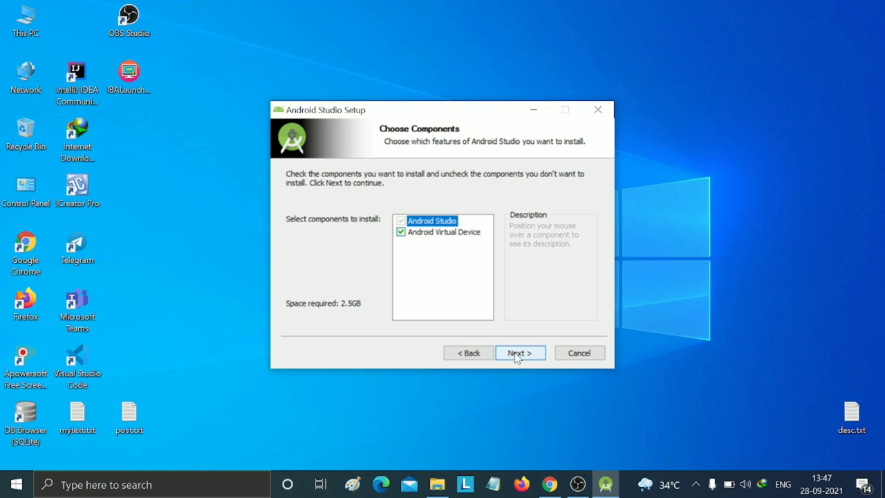
click(515, 354)
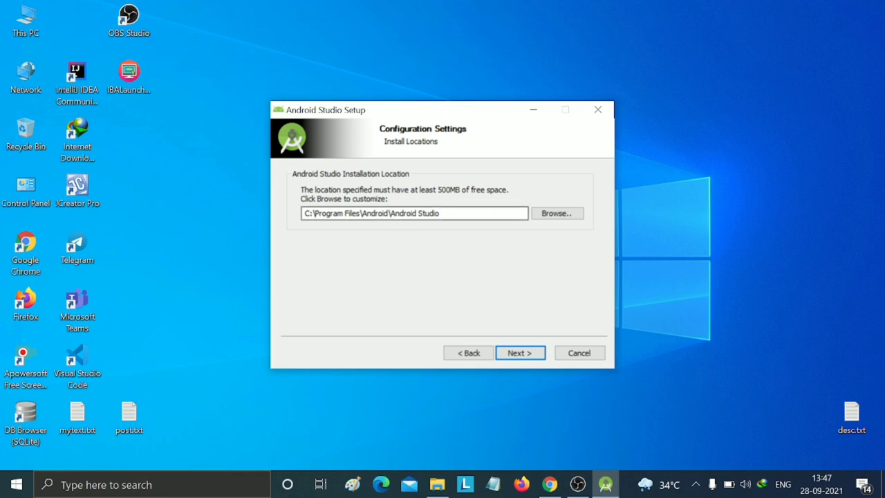
click(546, 216)
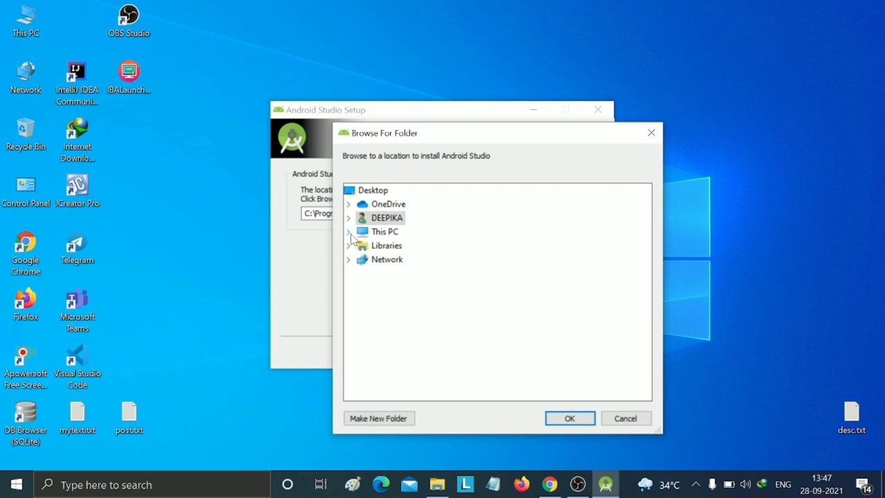
click(349, 233)
scroll(413, 331, down, 1)
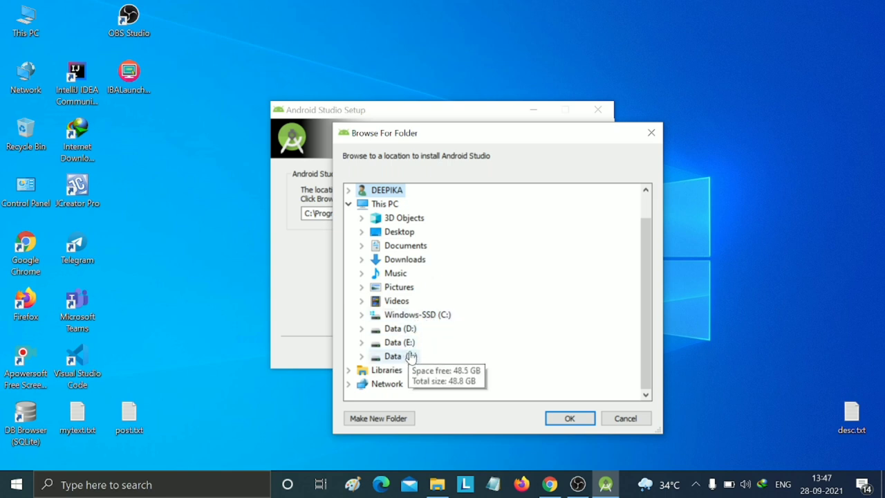
click(362, 329)
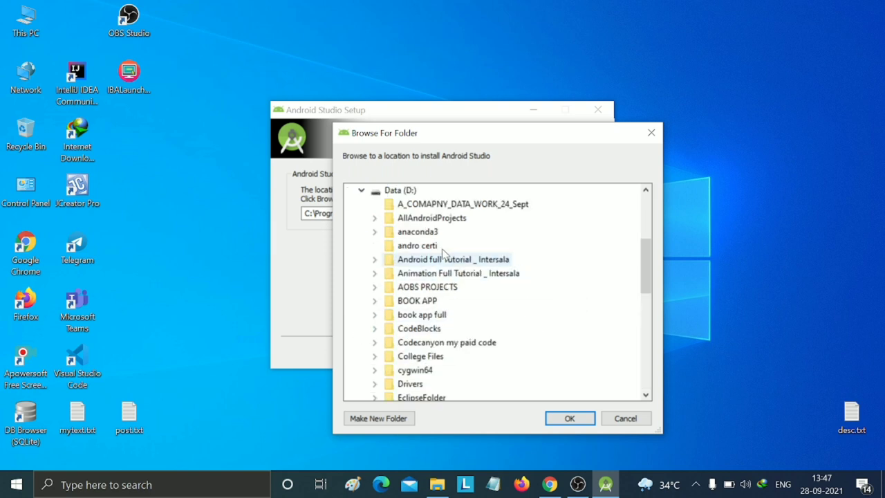
Open the Data (D:) drive in a new File Explorer window and maximize it
click(25, 24)
double_click(26, 24)
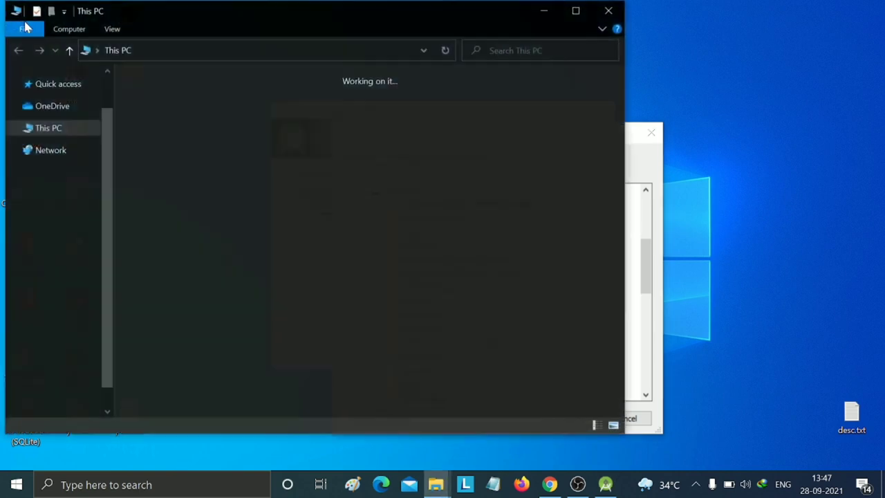
double_click(372, 282)
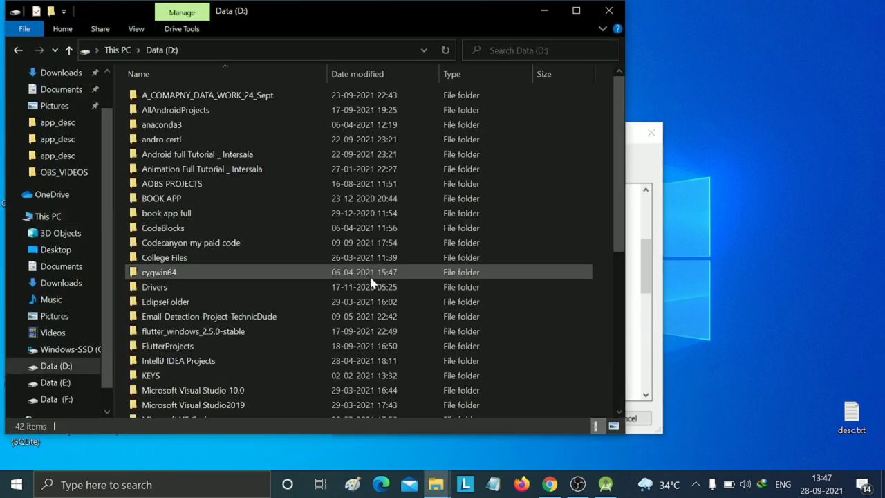
click(576, 13)
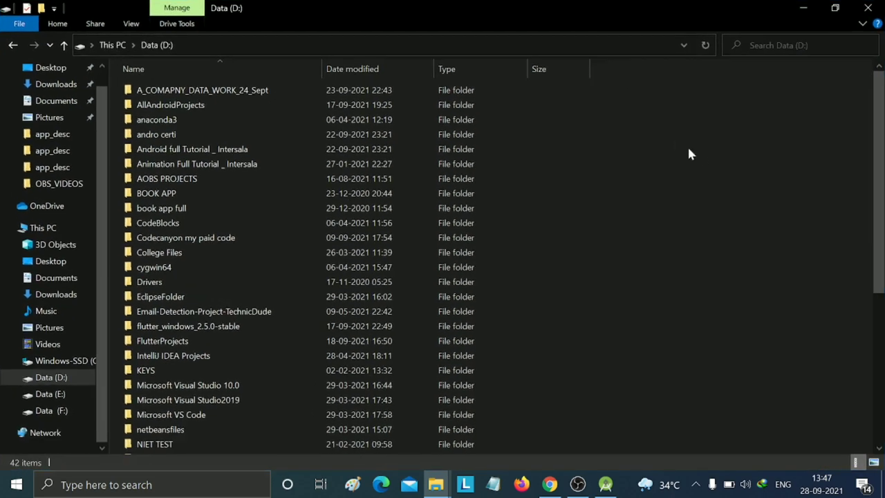
Create a new folder named Android Studio in the root of the Data (D:) drive
right_click(750, 159)
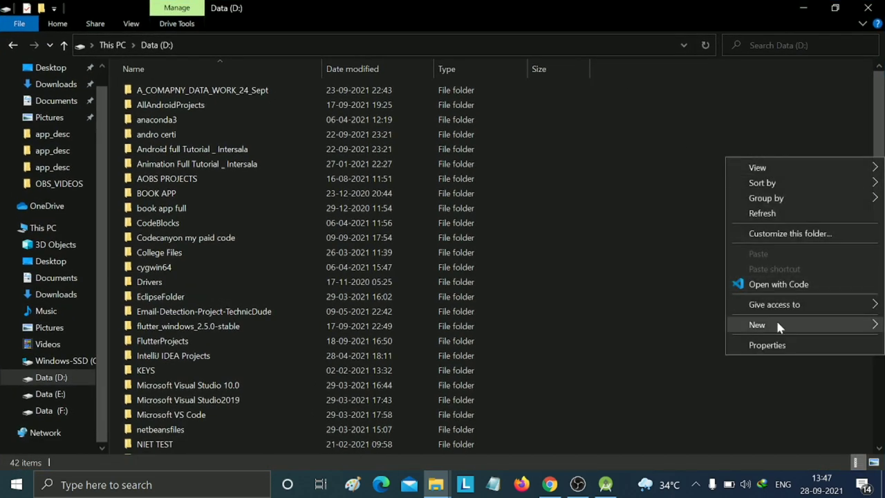
mouse_move(778, 325)
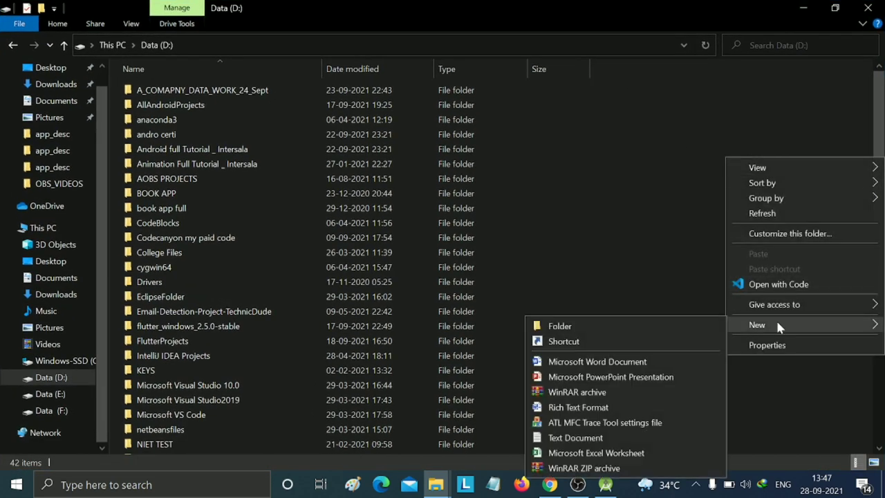
click(662, 325)
key(BackSpace)
key(Caps_Lock)
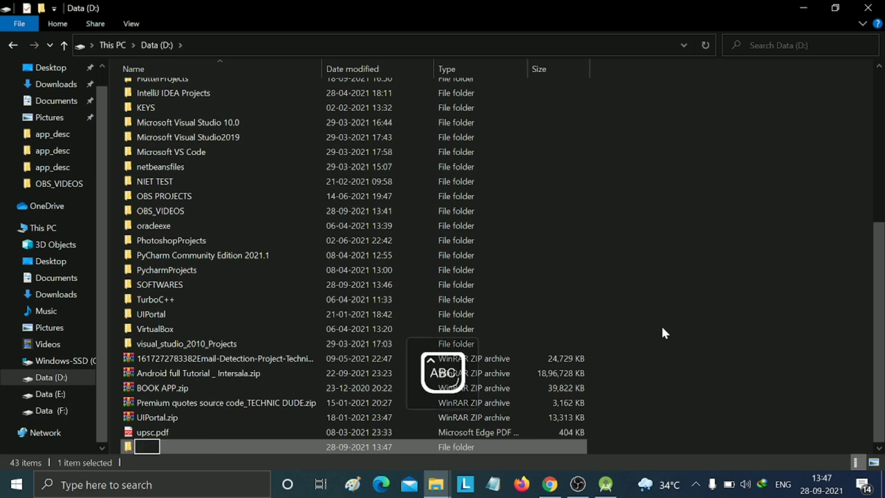
text(A)
key(Caps_Lock)
text(ndr)
text(oi)
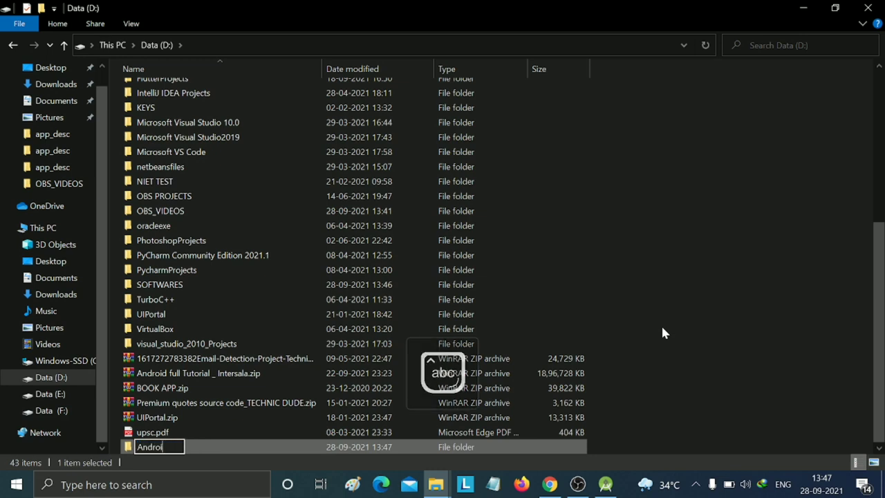
text(d Studio)
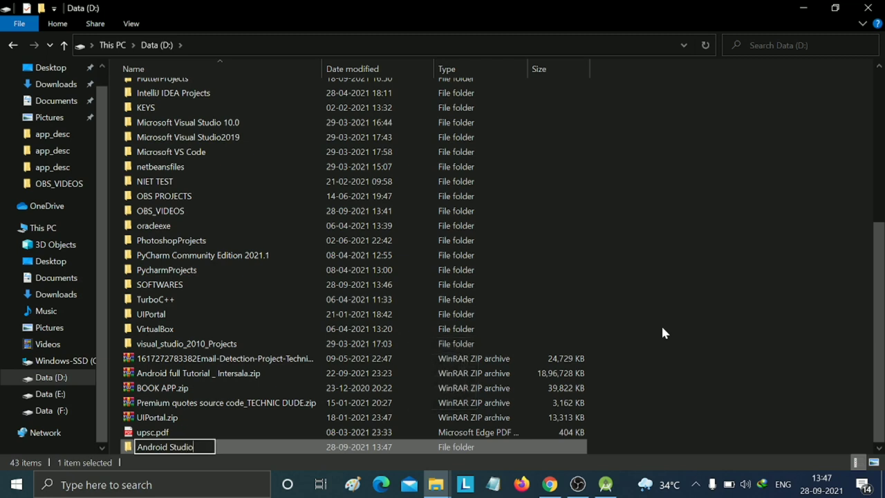
click(398, 446)
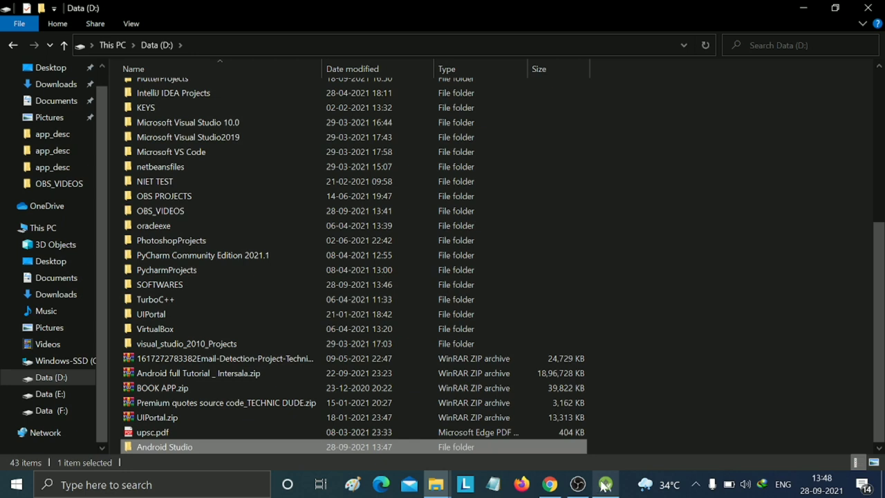
mouse_move(606, 484)
click(606, 448)
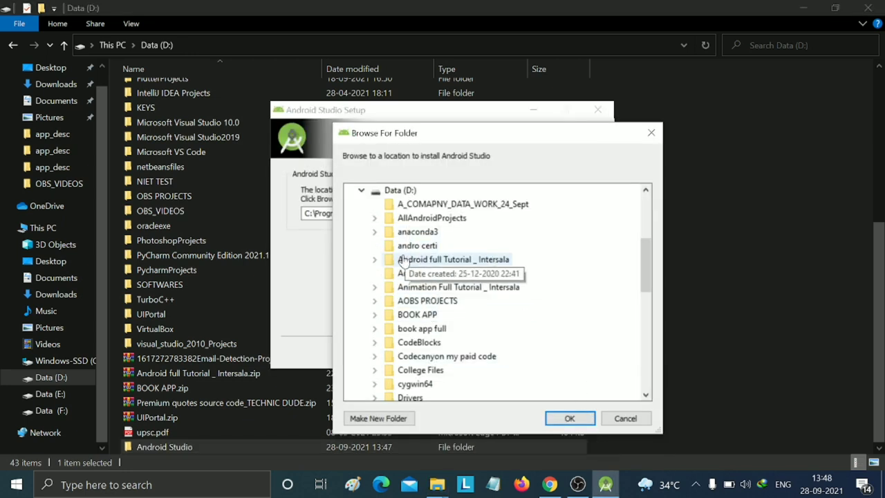
click(647, 132)
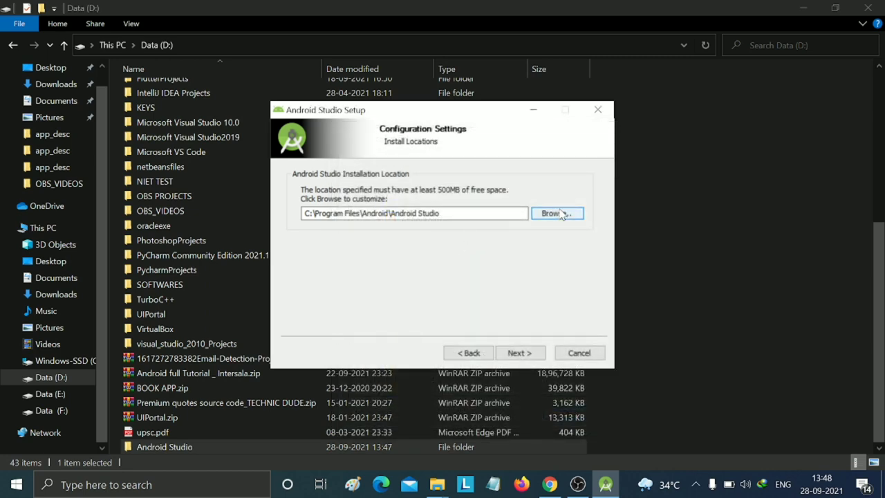
click(561, 214)
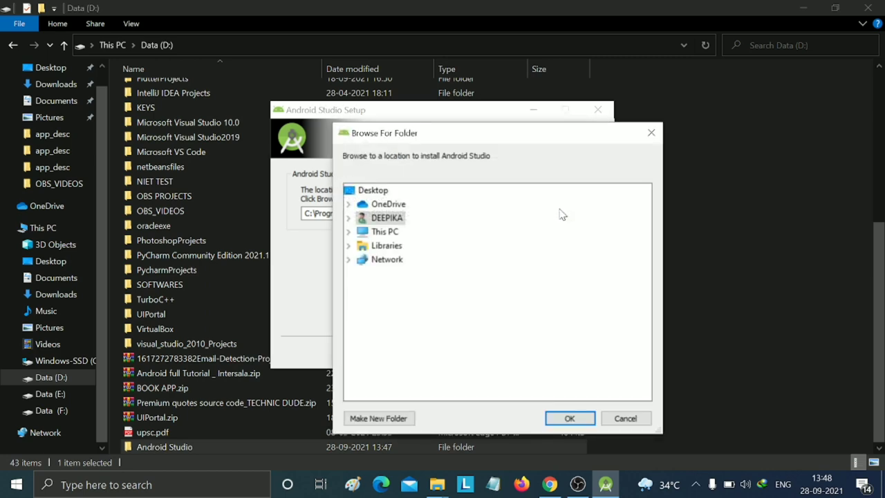
click(650, 135)
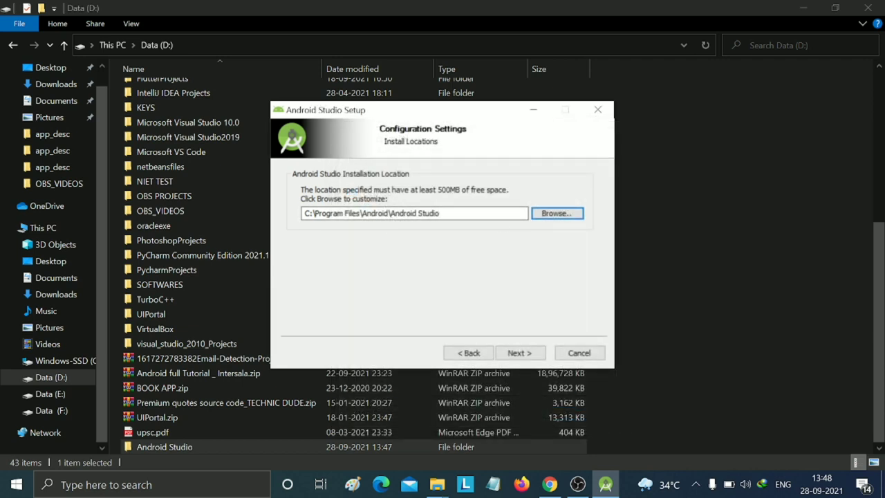
click(533, 110)
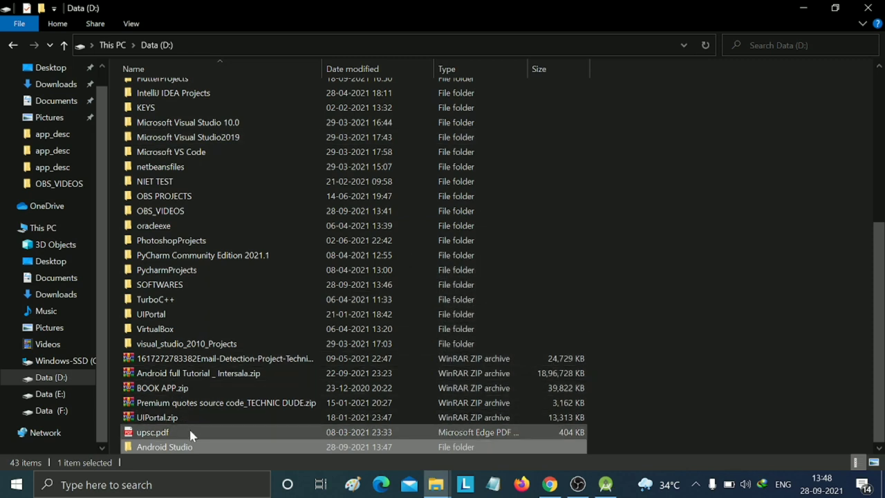
Rename the new Android Studio folder on the D: drive as Android and open it
click(180, 448)
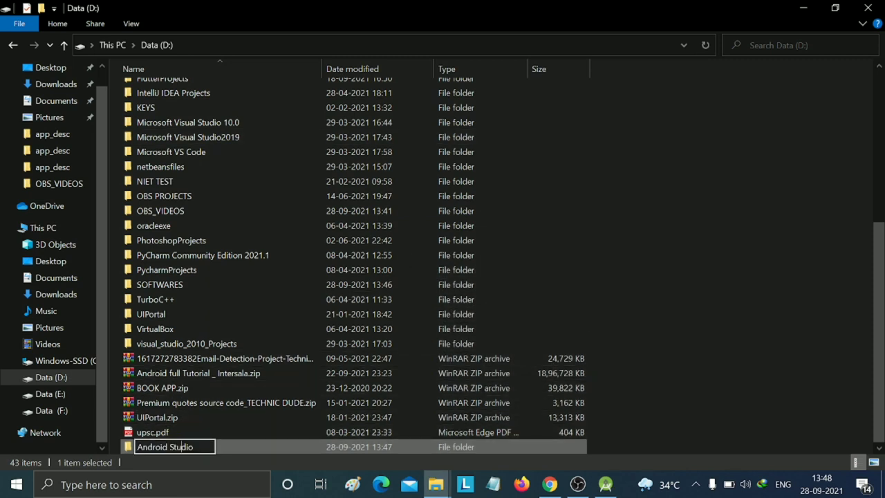
double_click(181, 447)
key(BackSpace)
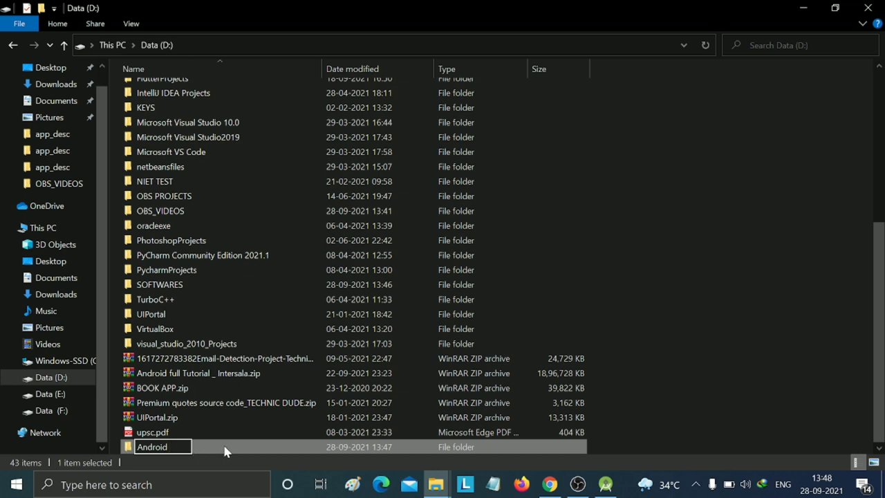
double_click(224, 448)
right_click(253, 195)
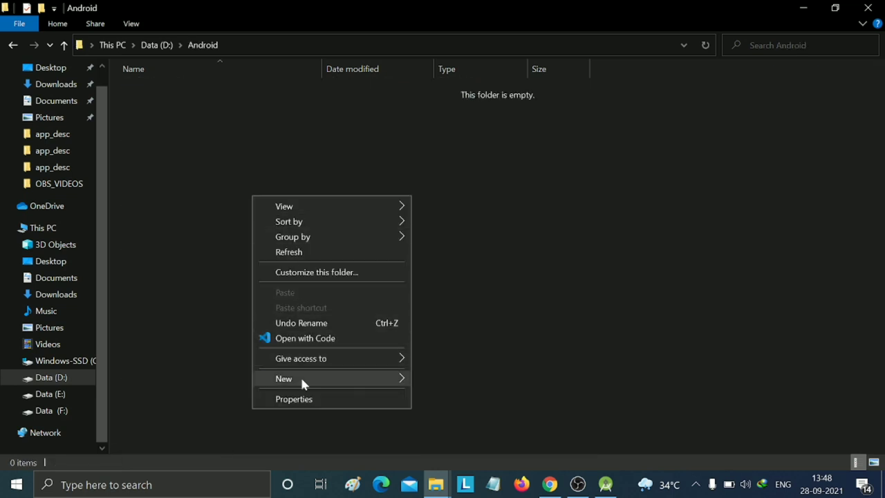
mouse_move(301, 379)
click(445, 248)
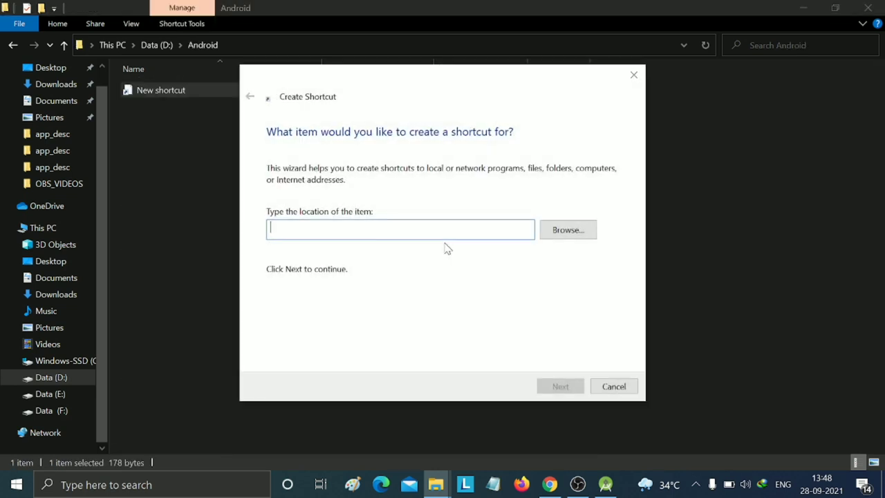
click(633, 75)
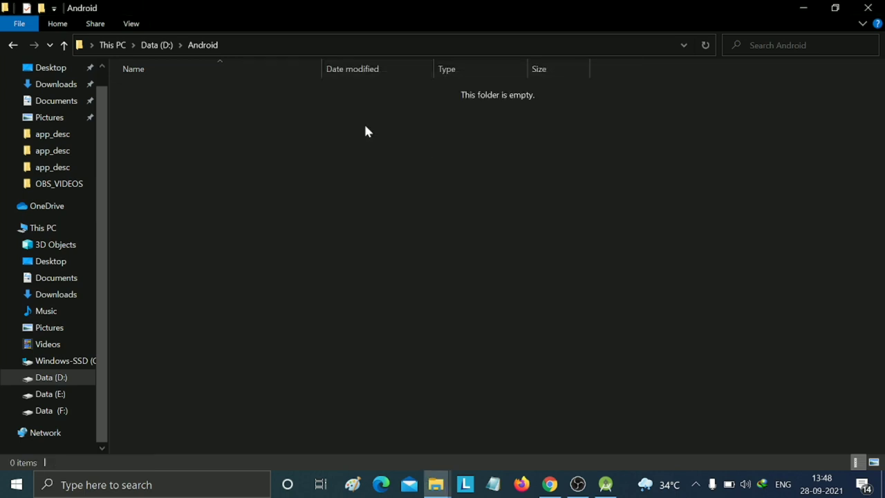
Create a subfolder named Android Studio inside the Android folder and open it
right_click(353, 140)
mouse_move(395, 322)
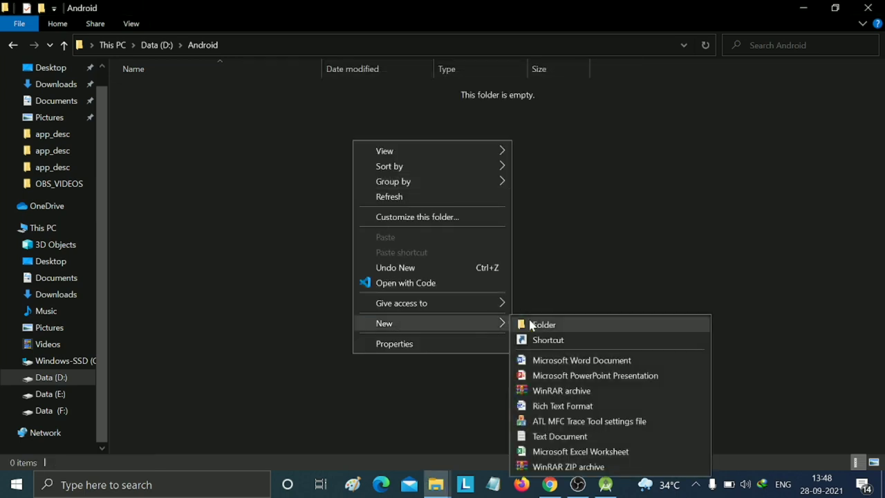
click(543, 324)
key(BackSpace)
key(Caps_Lock)
text(A)
key(Caps_Lock)
text(n)
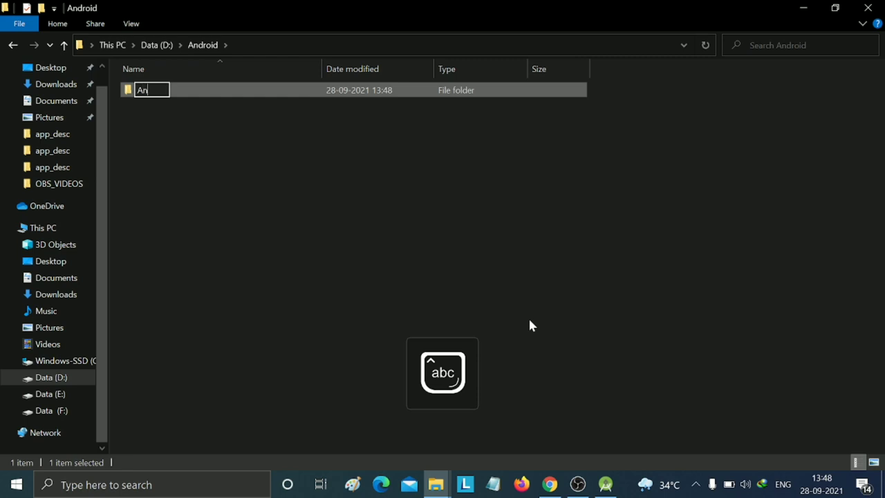
text(droid)
key(Caps_Lock)
text(S)
key(Caps_Lock)
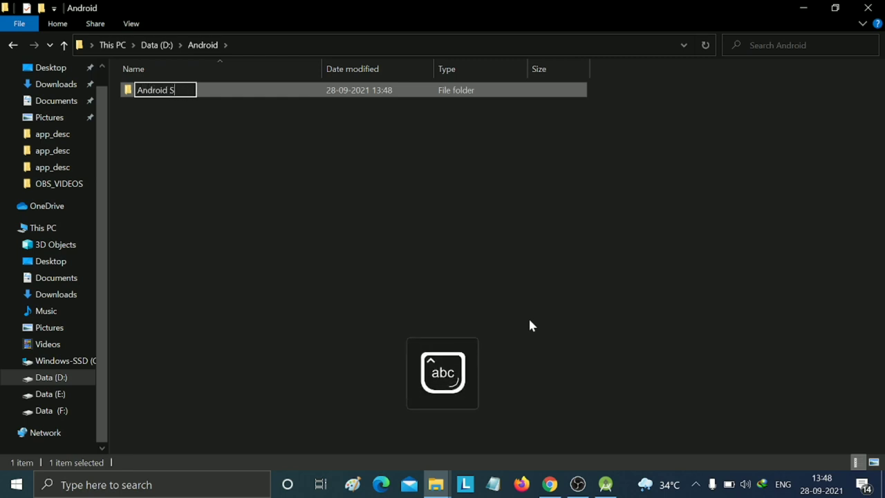
text(tudio)
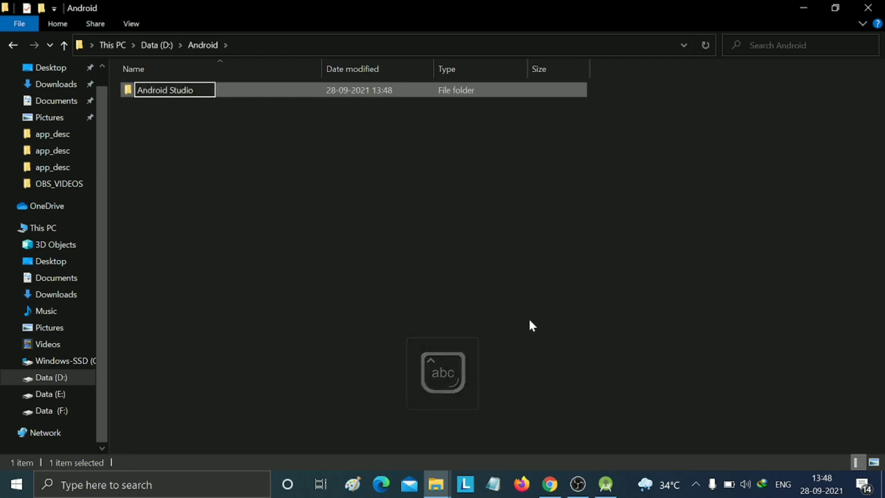
click(206, 138)
click(234, 95)
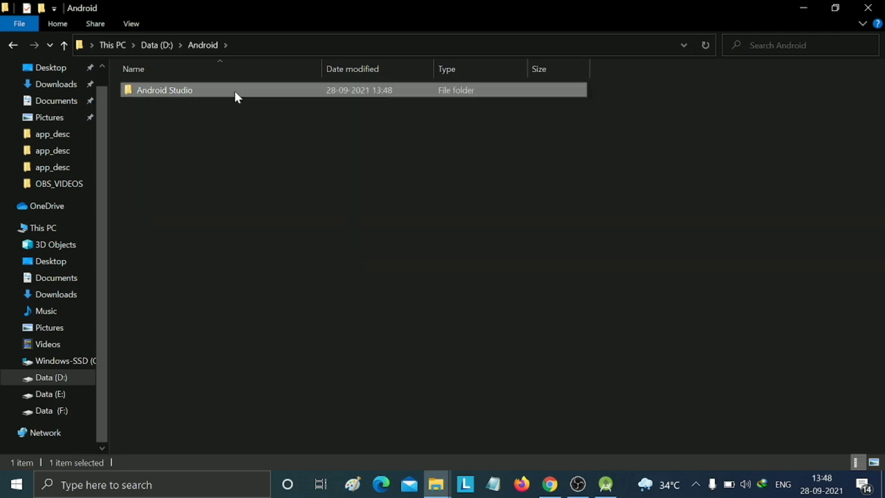
double_click(235, 97)
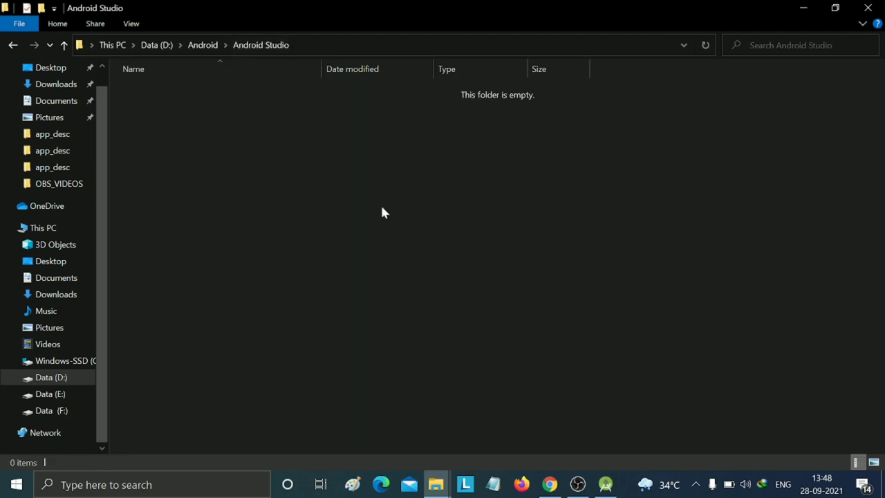
Return to the Android Studio Setup window and set the installation location to D:\Android\Android Studio
mouse_move(606, 483)
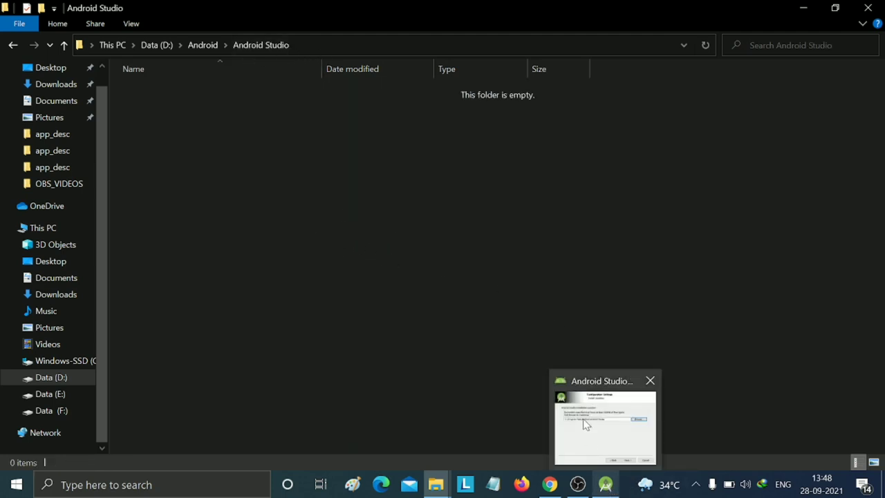
click(561, 387)
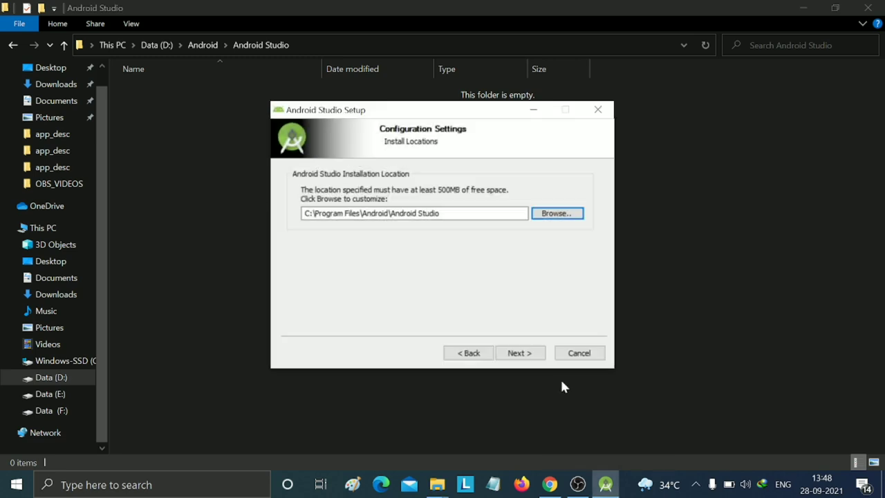
click(554, 213)
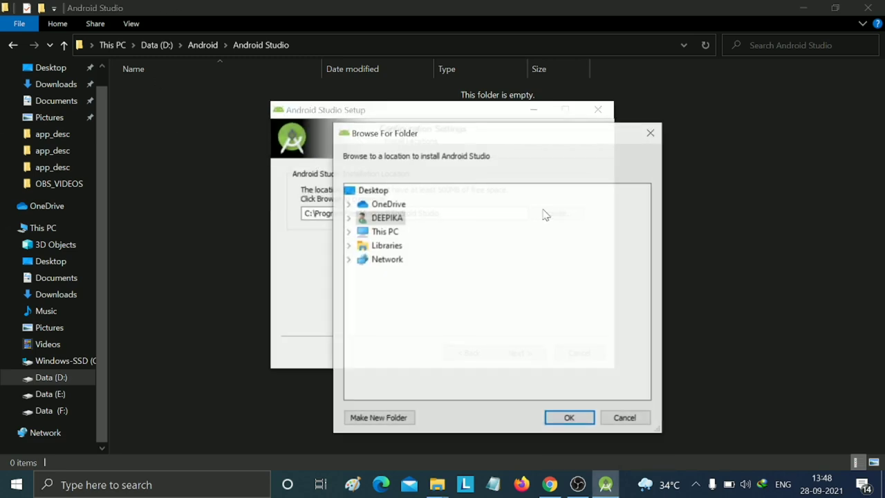
click(349, 232)
scroll(421, 284, down, 1)
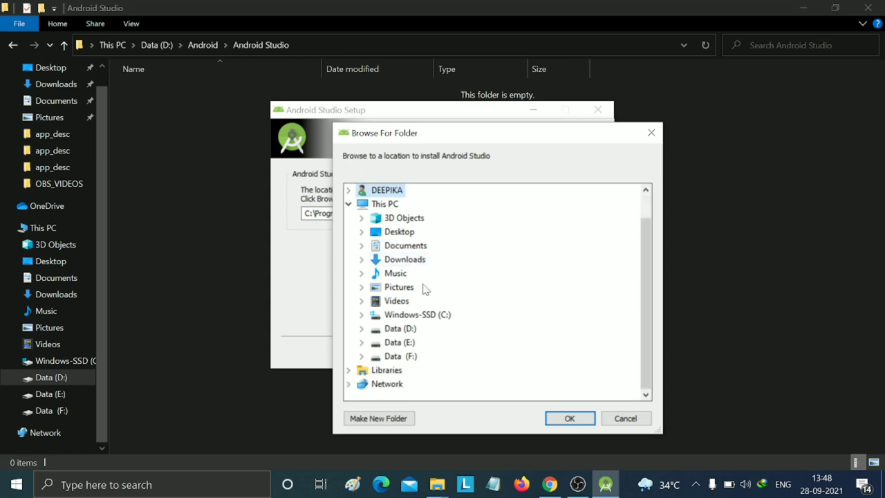
click(361, 329)
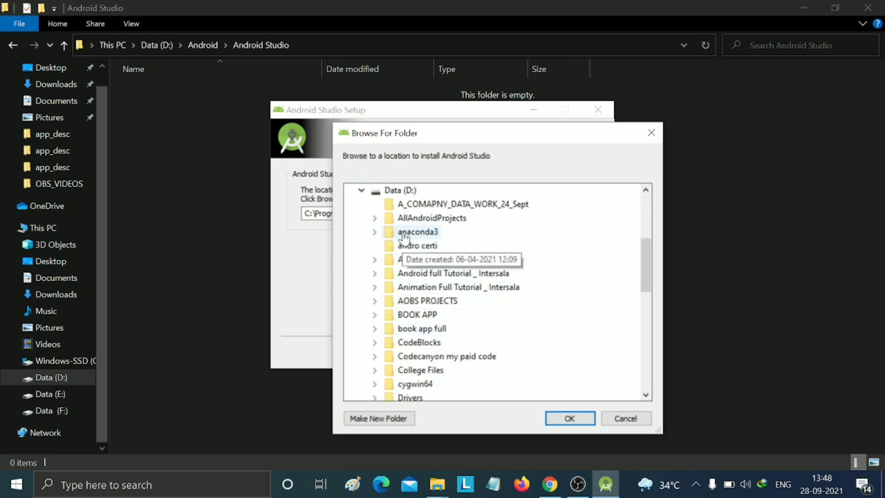
click(374, 259)
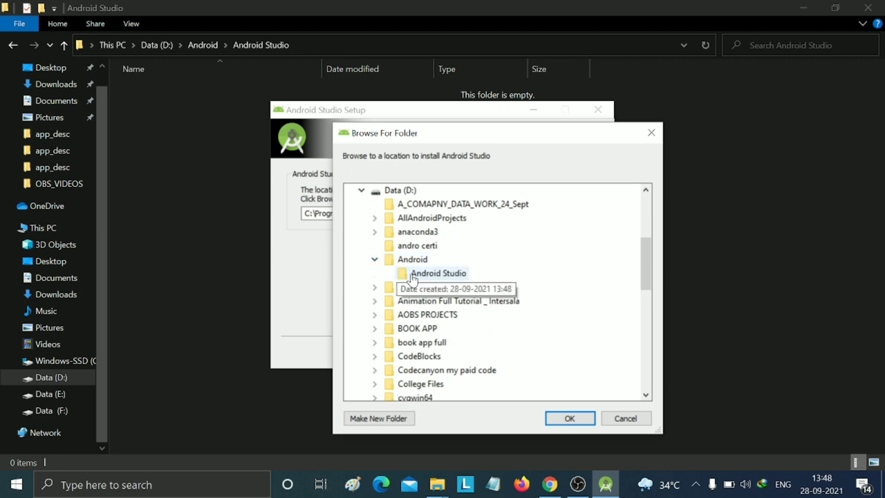
click(422, 274)
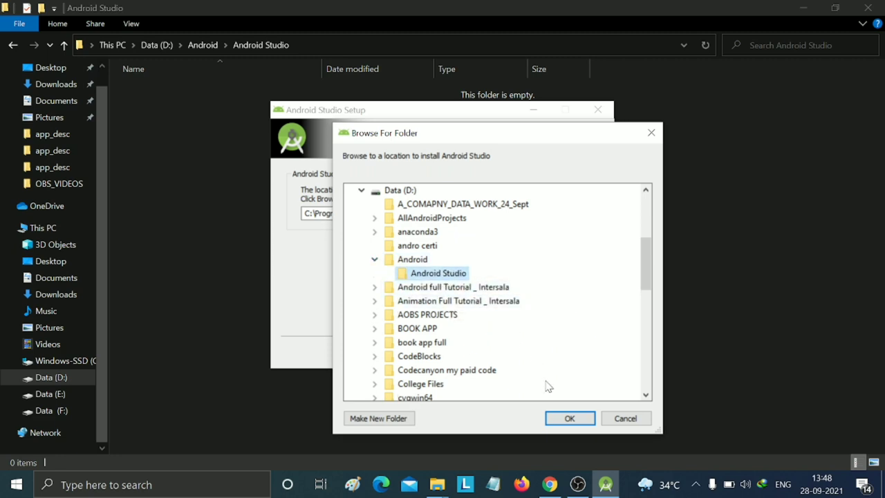
click(568, 418)
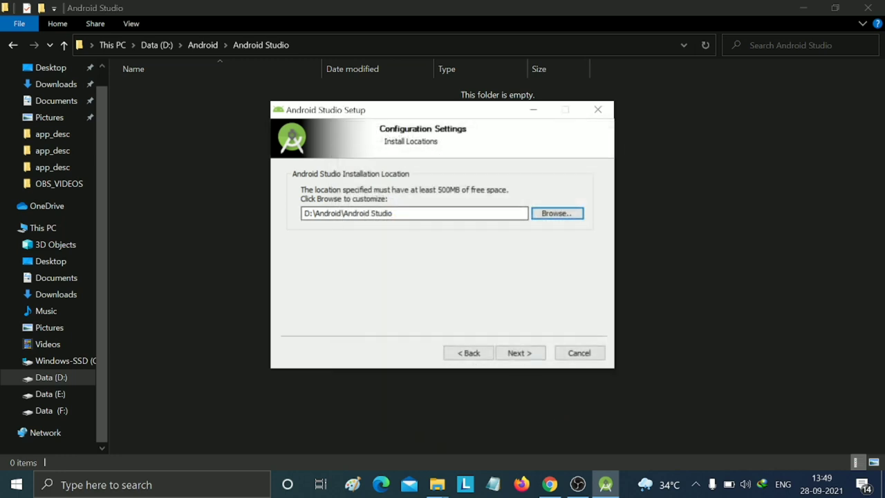
Run the installation with Android Studio as the Start Menu folder for the shortcuts, and show the installation details
click(520, 353)
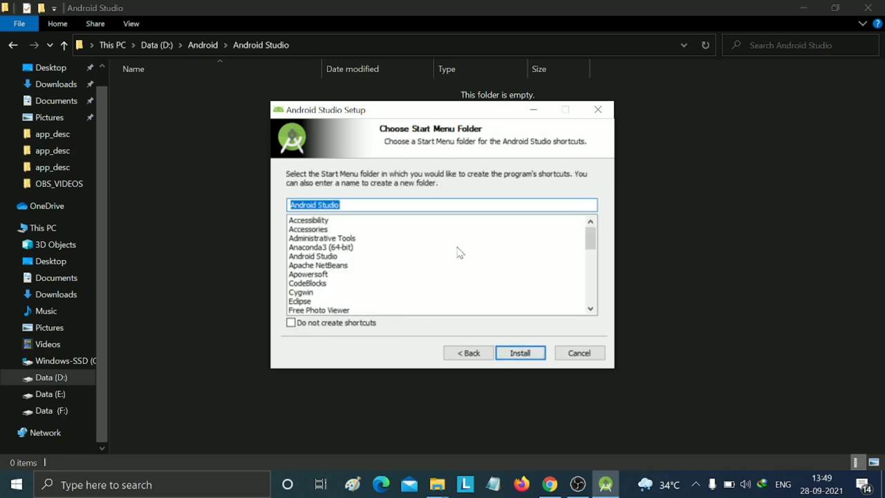
scroll(450, 256, down, 5)
scroll(452, 258, down, 4)
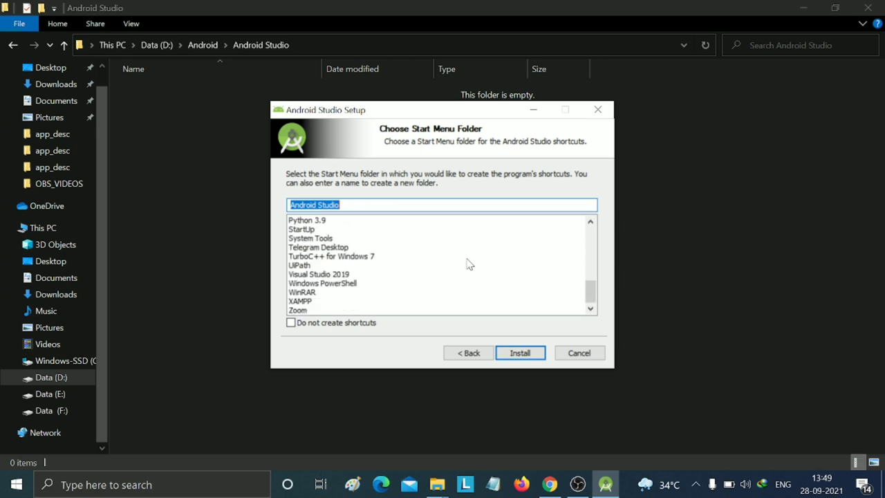
scroll(469, 263, up, 2)
scroll(468, 263, down, 2)
scroll(469, 264, up, 9)
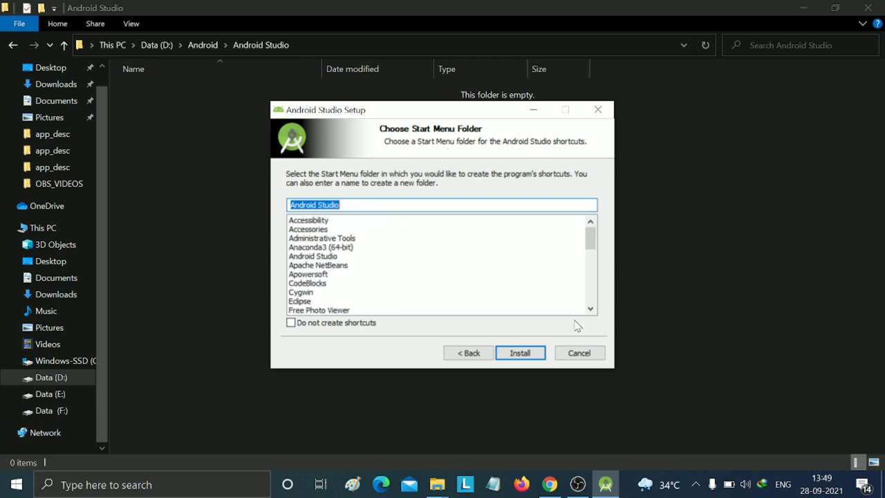
click(523, 354)
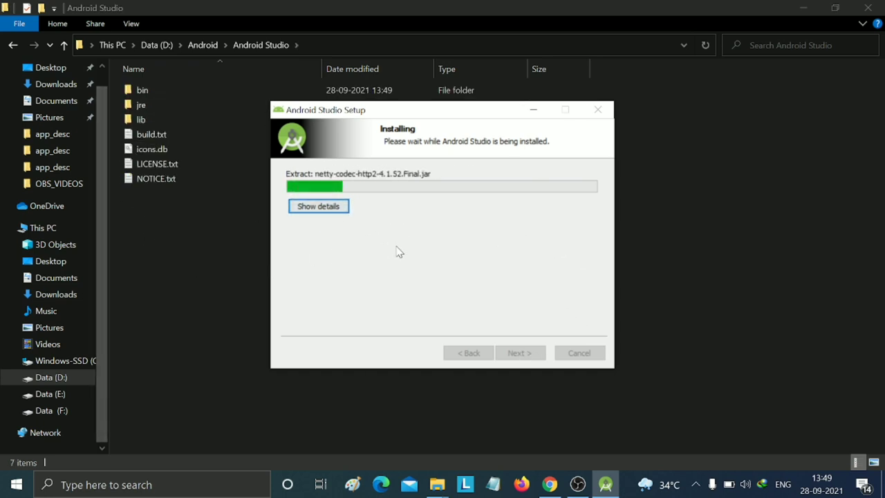
click(319, 207)
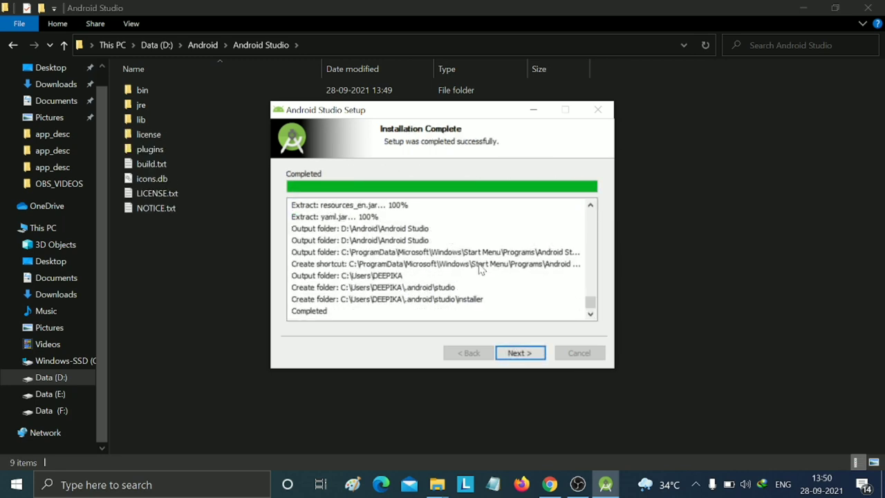
Complete the Android Studio installer with Start Android Studio enabled, and minimize the File Explorer window
click(512, 355)
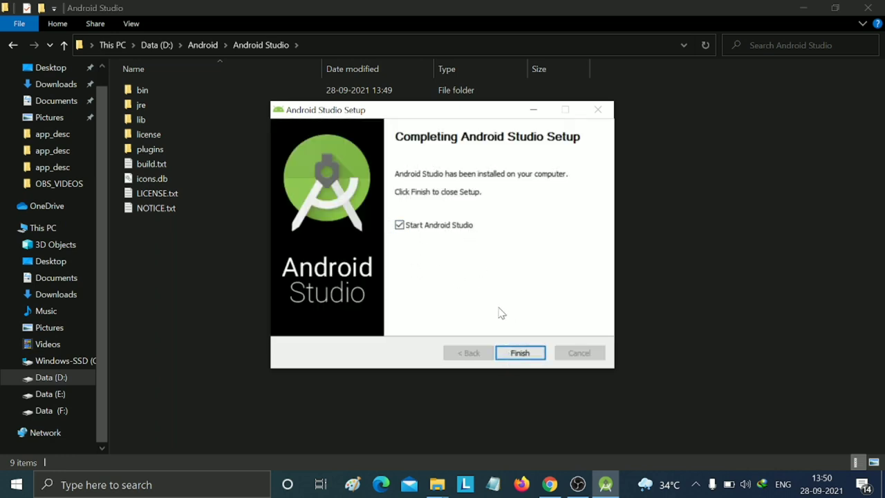
click(518, 354)
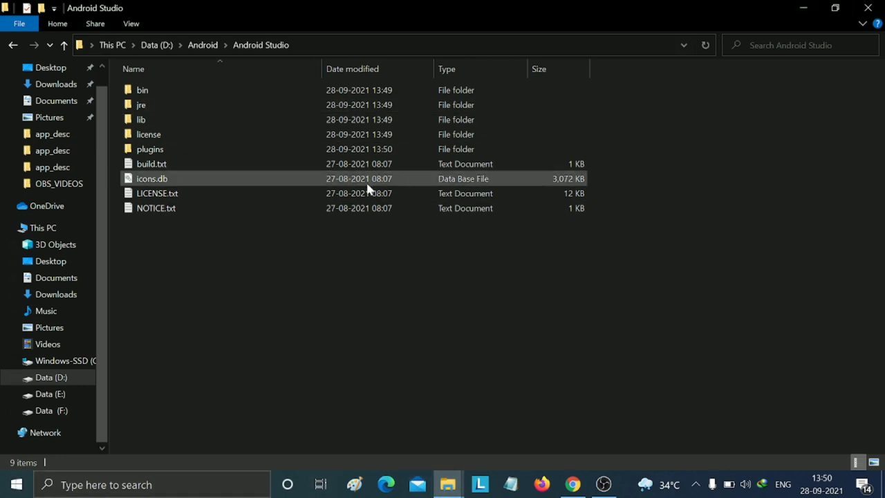
click(800, 9)
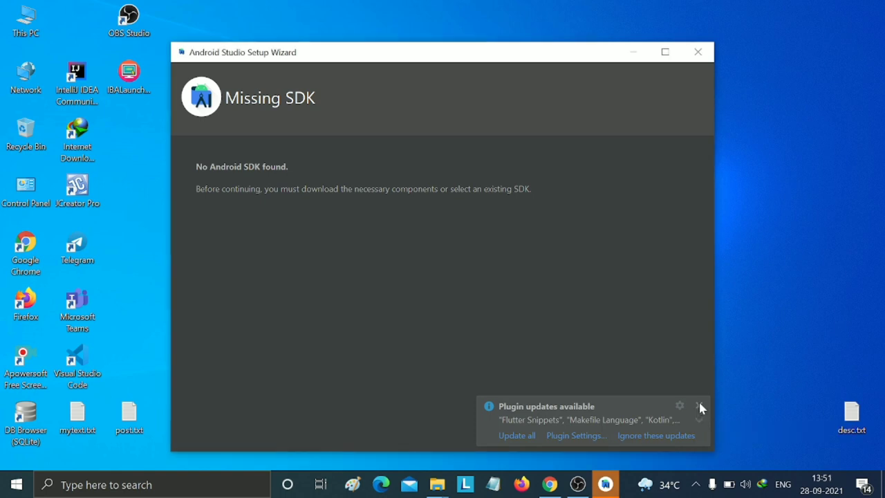
Dismiss the plugin updates notification and continue from the Missing SDK page to the SDK components setup
click(700, 407)
click(564, 433)
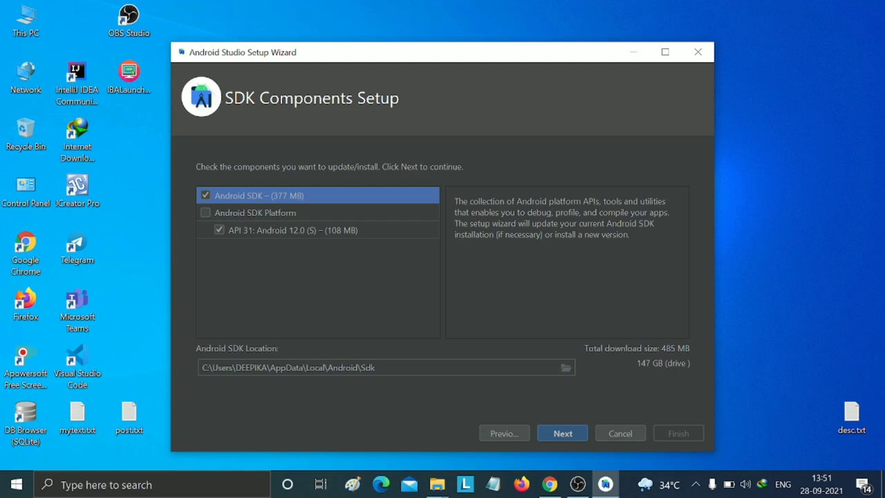
Switch to File Explorer, create a folder named sdk inside D:\Android, and open it
mouse_move(442, 482)
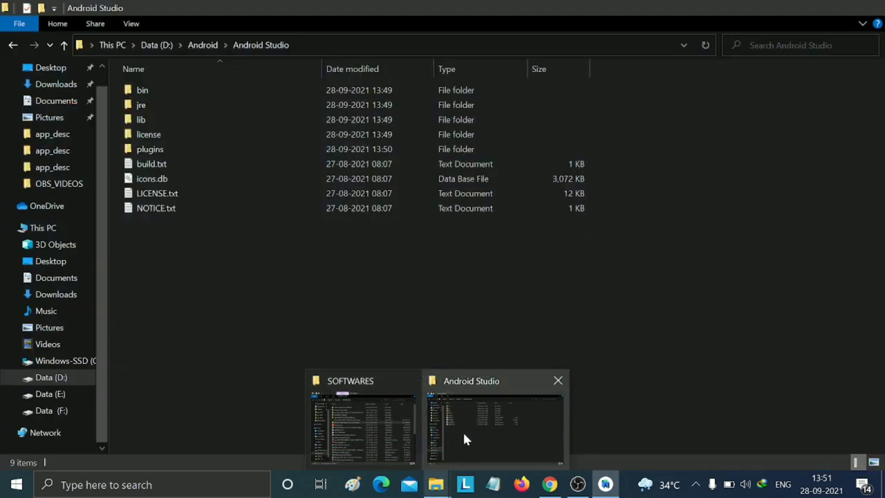
click(480, 432)
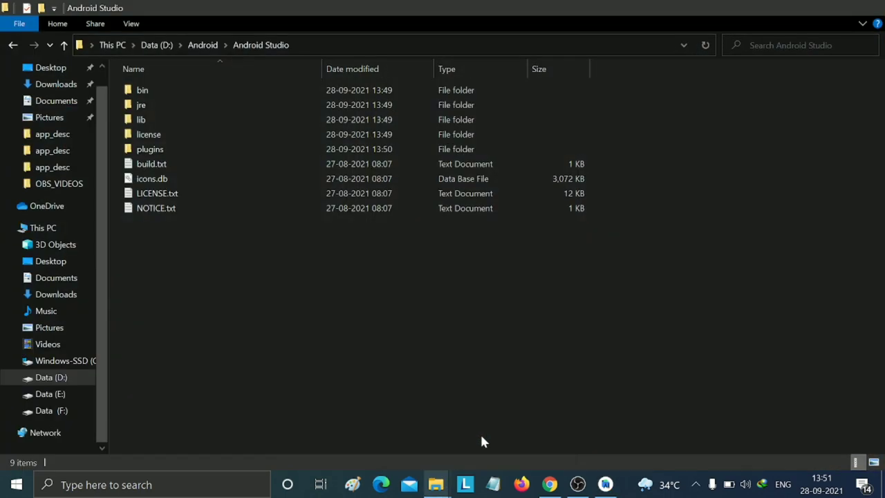
click(207, 46)
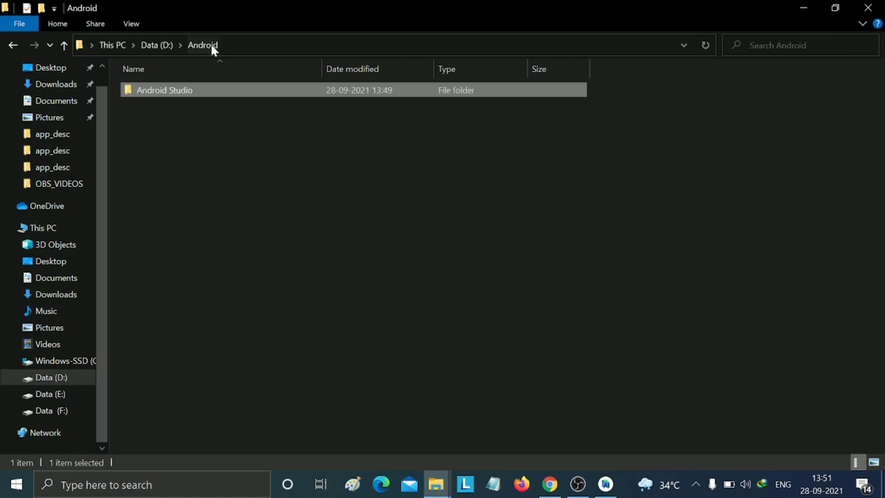
right_click(210, 130)
mouse_move(273, 314)
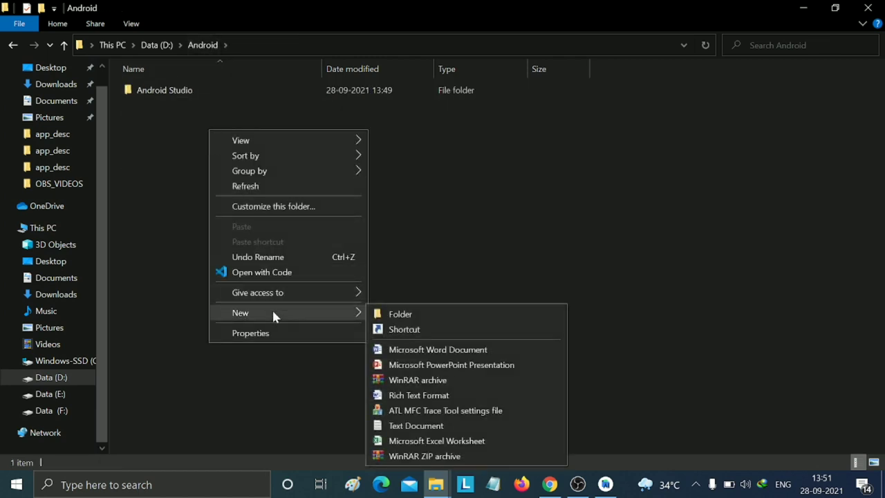
click(395, 314)
key(BackSpace)
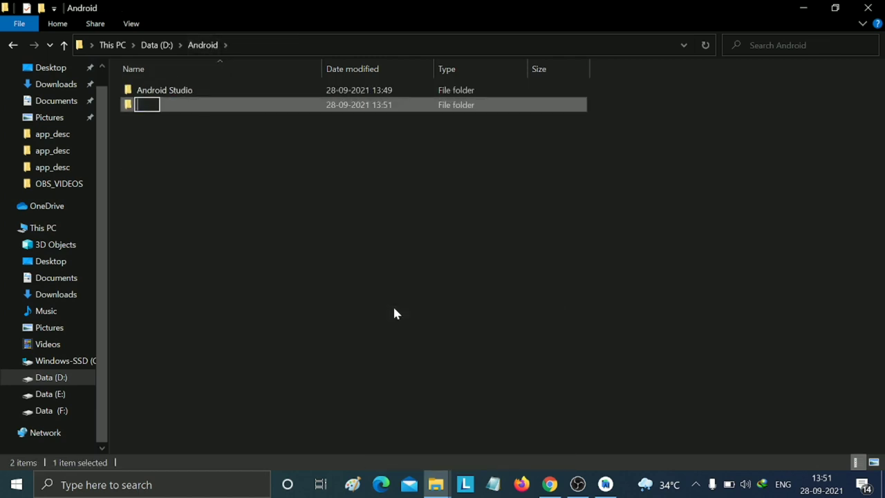
text(sdk)
click(244, 201)
double_click(205, 107)
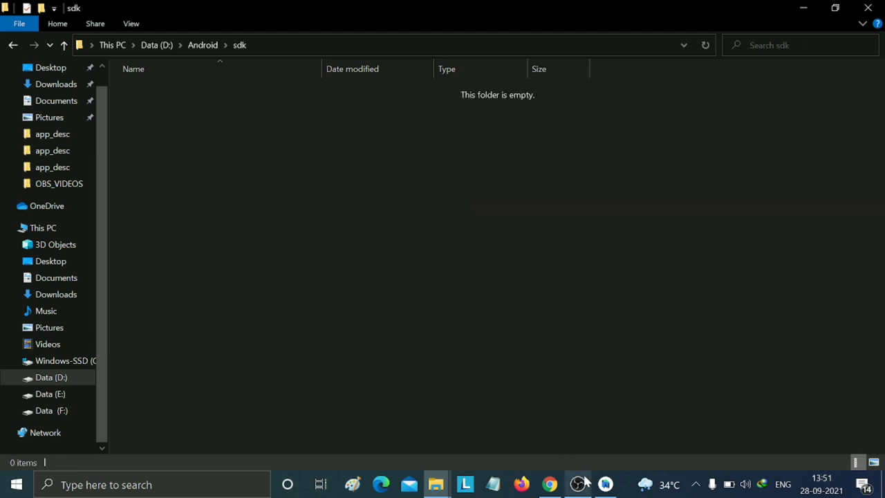
Return to the Android Studio Setup Wizard and set the Android SDK location to D:\Android\sdk
mouse_move(605, 484)
click(607, 439)
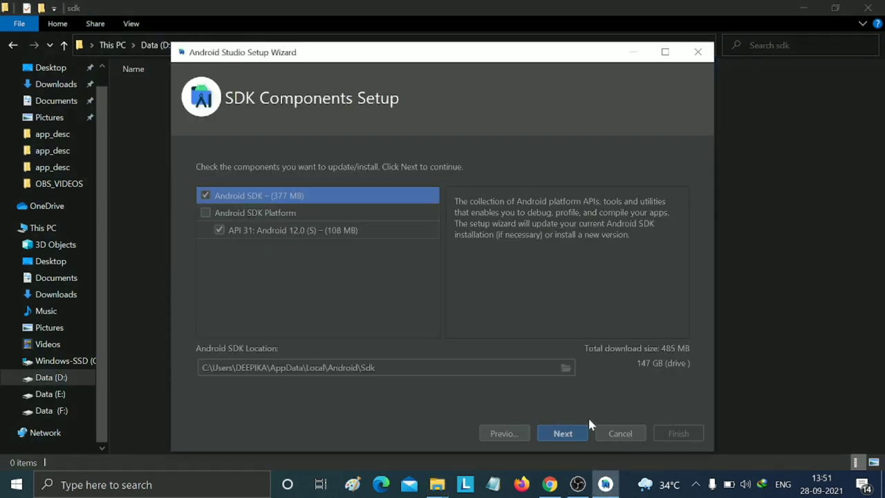
click(565, 369)
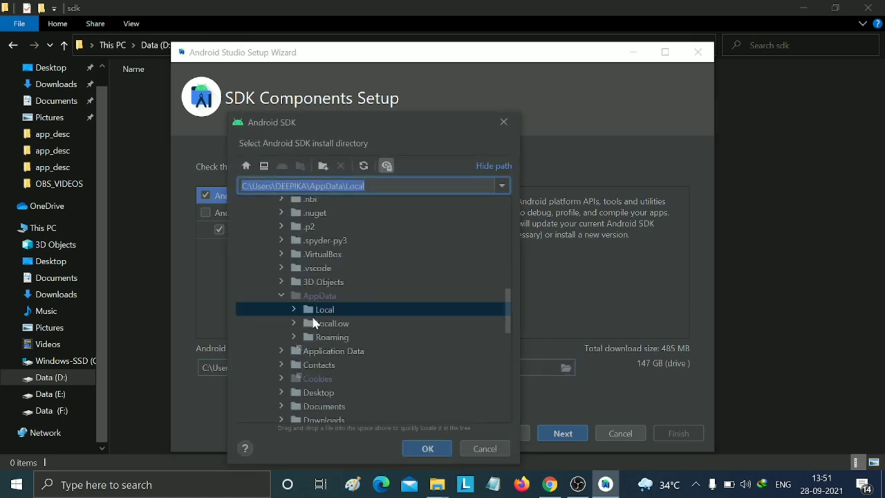
scroll(319, 280, down, 10)
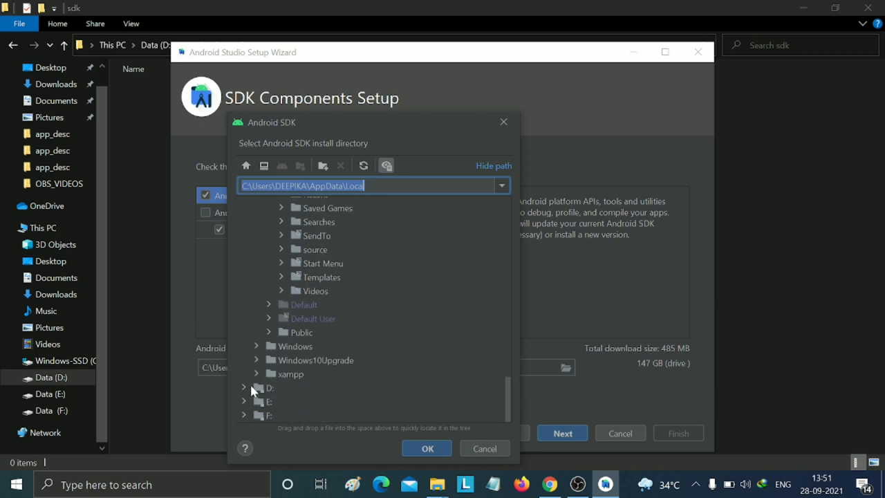
click(244, 388)
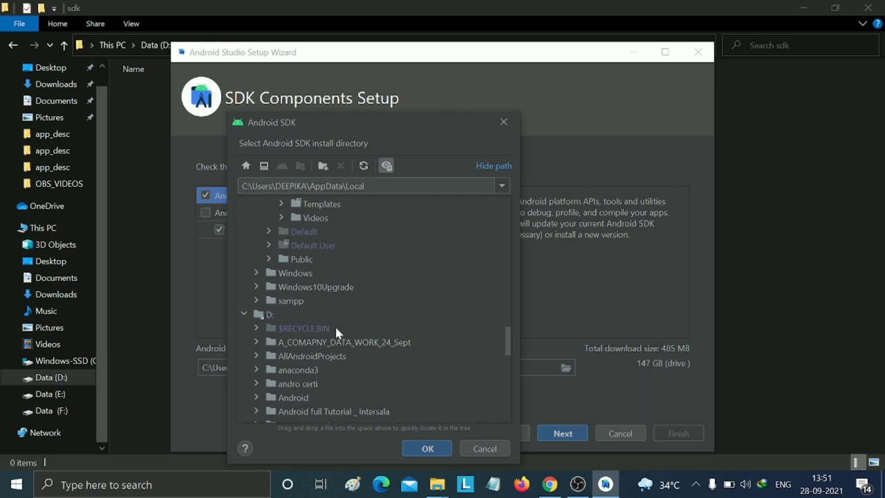
scroll(335, 324, down, 2)
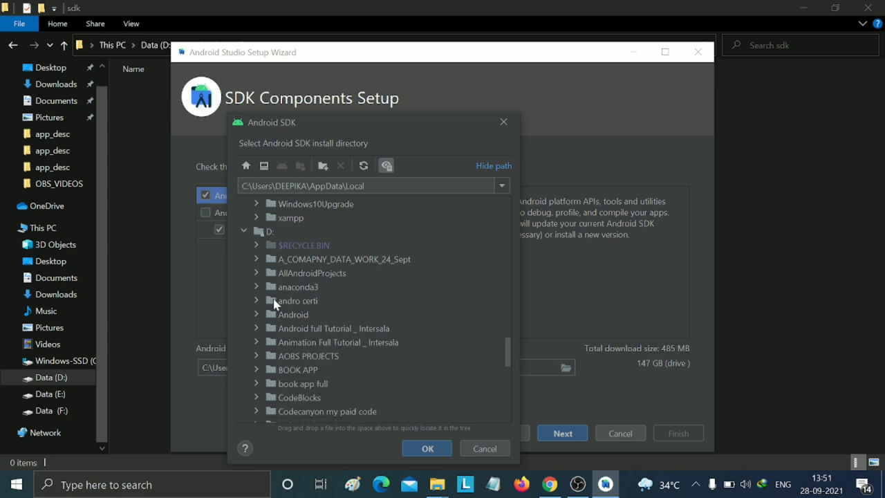
click(256, 315)
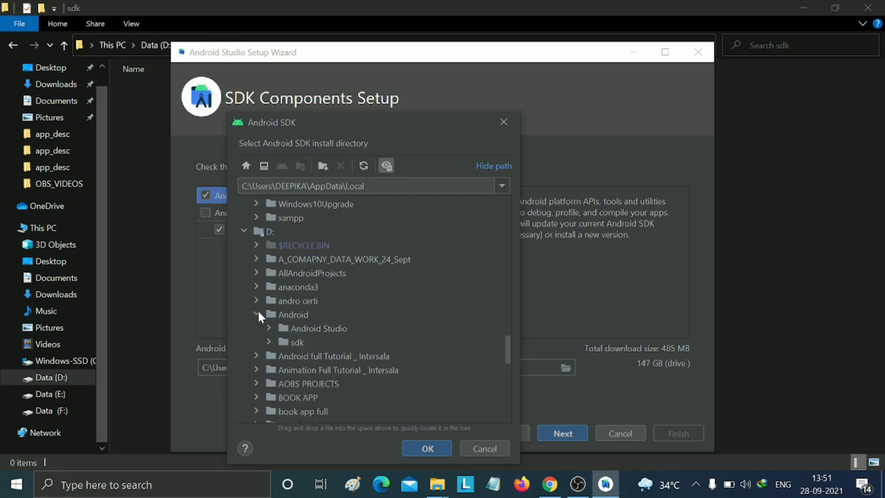
click(300, 344)
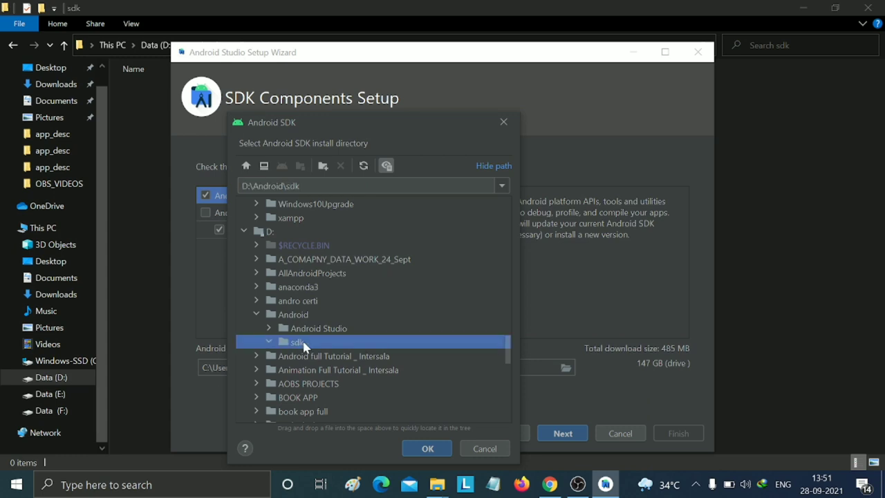
click(415, 445)
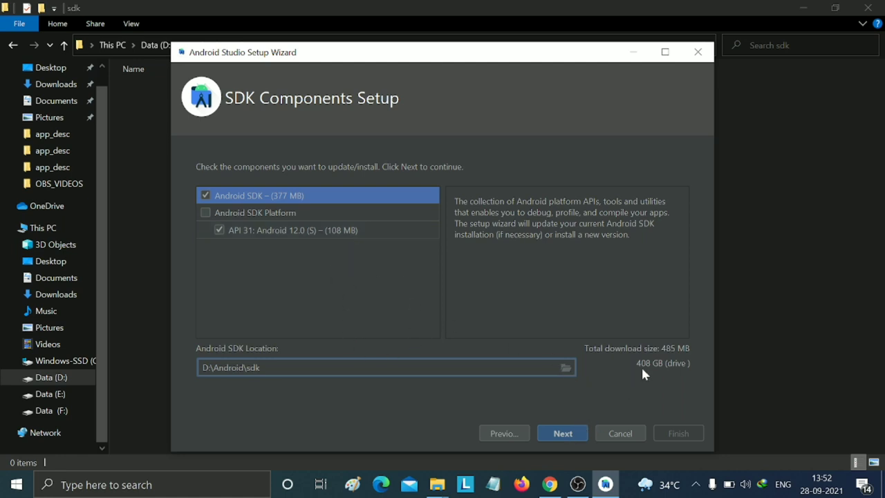
Review the installation settings, start downloading the SDK components, and show the download details
click(551, 437)
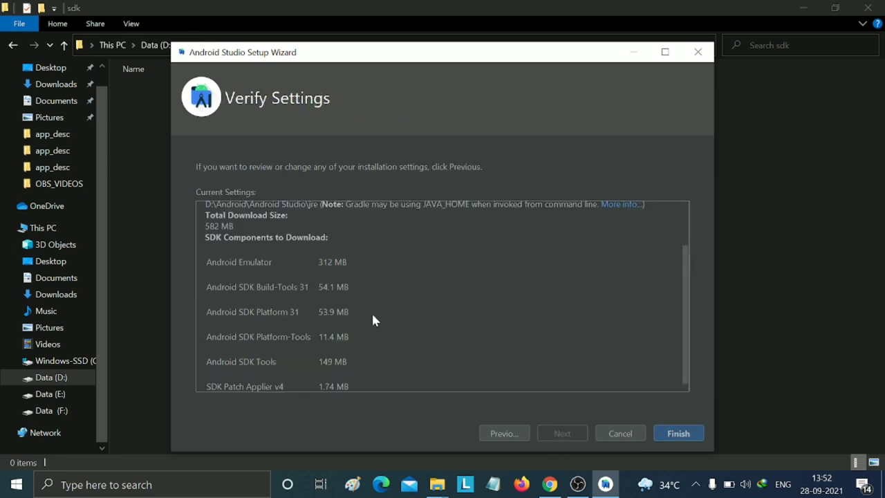
scroll(444, 309, down, 1)
scroll(442, 293, up, 3)
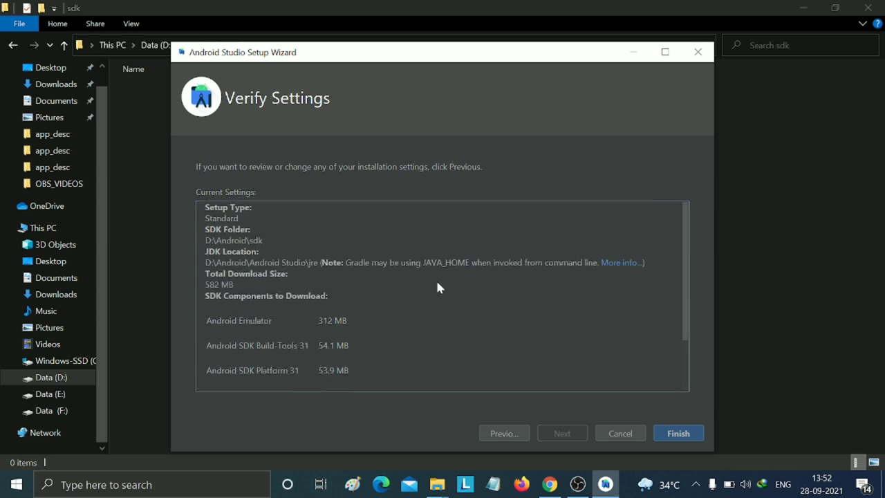
click(657, 432)
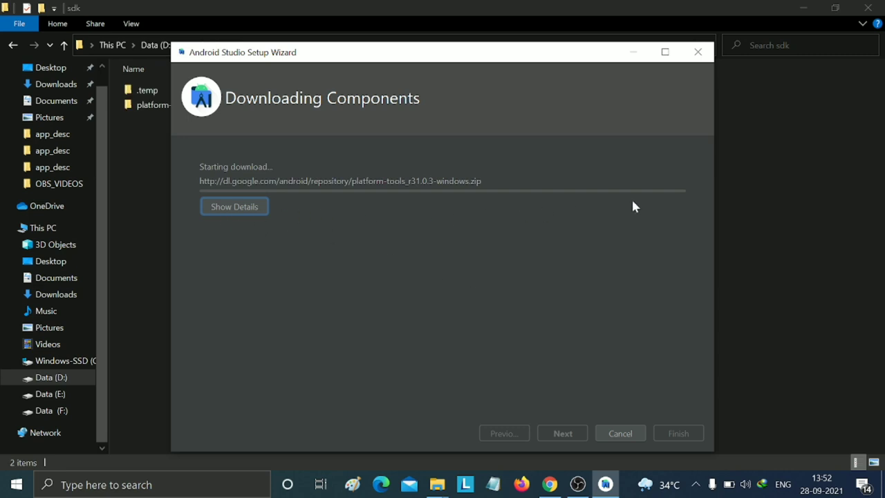
click(248, 210)
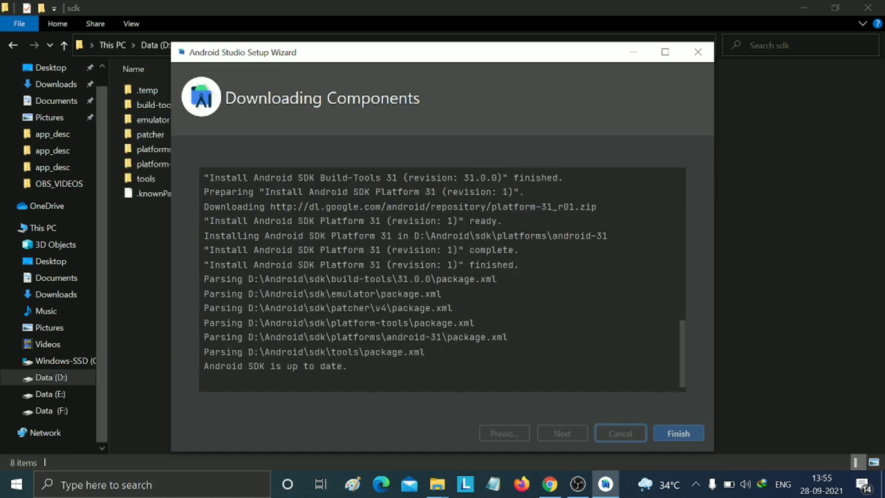
Check the end of the download log, finish the setup wizard, and browse the projects on the Android Studio welcome screen
drag(203, 366, 348, 366)
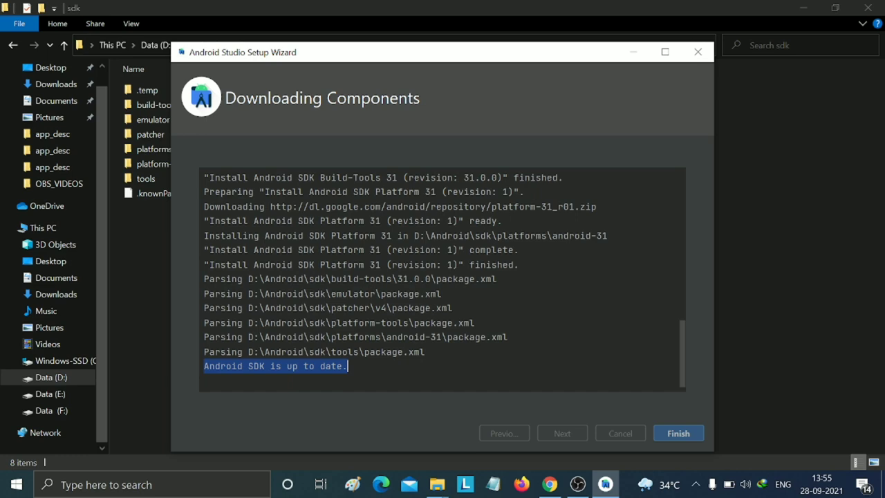
click(348, 365)
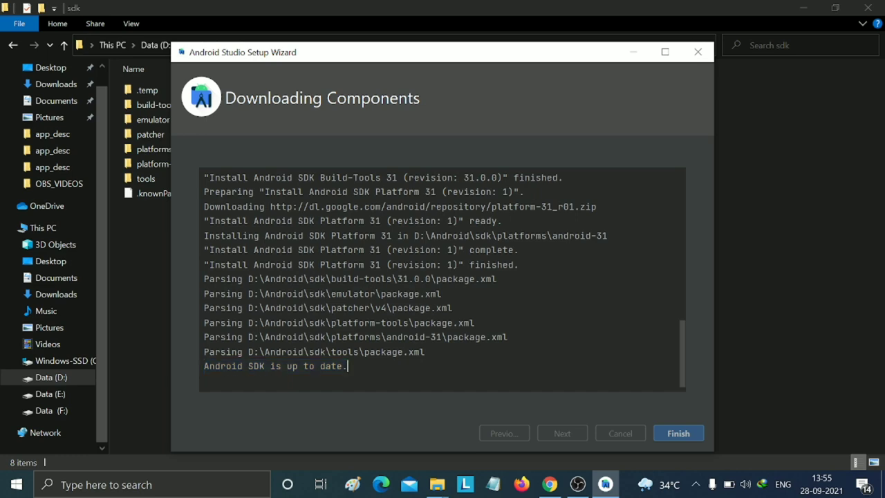
click(676, 434)
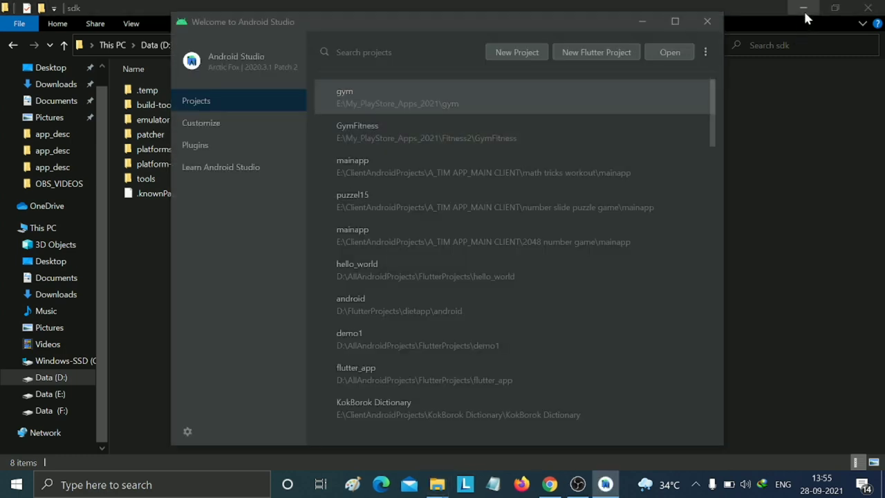
click(804, 9)
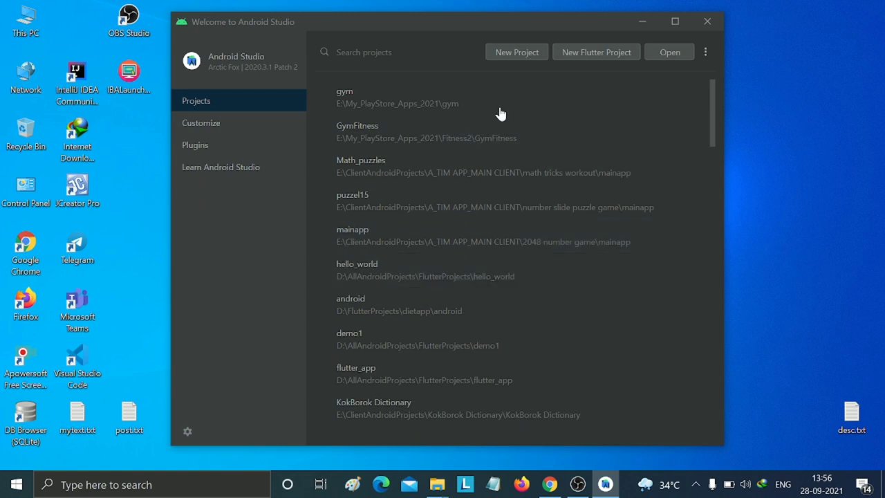
scroll(480, 290, down, 10)
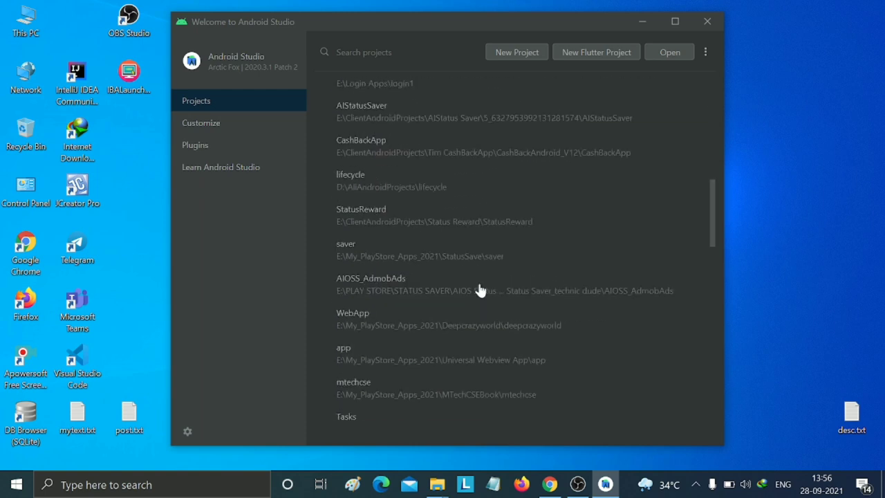